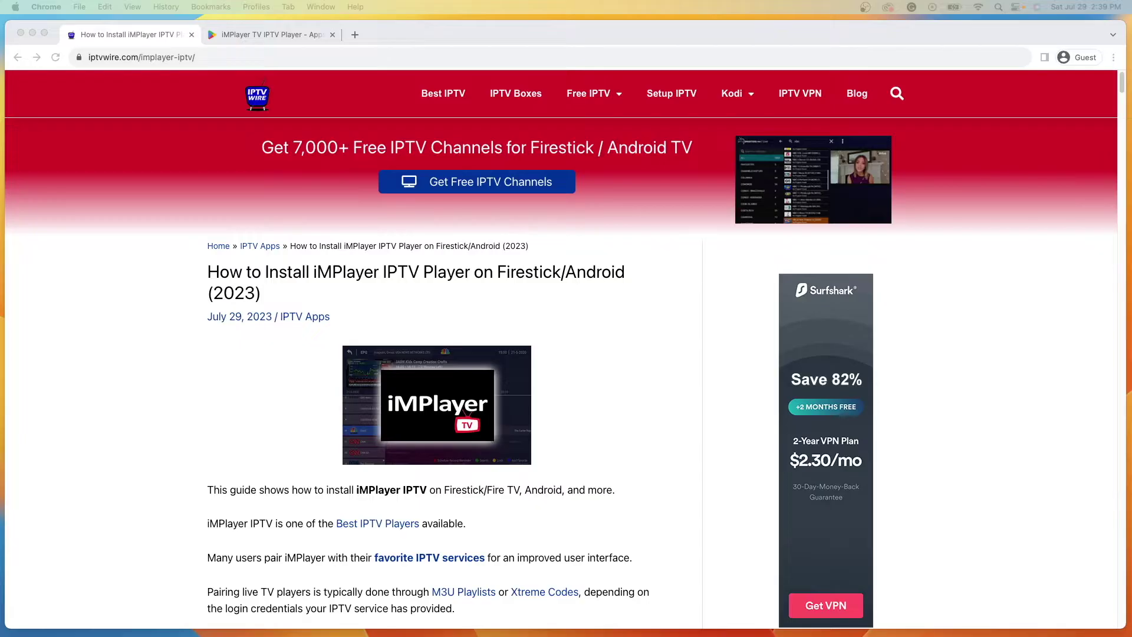
Review the iMPlayer installation guide down to the Downloader instructions, and view the iMPlayer TV IPTV Player store page
{"action": "left_click", "coordinate": [1088, 212]}
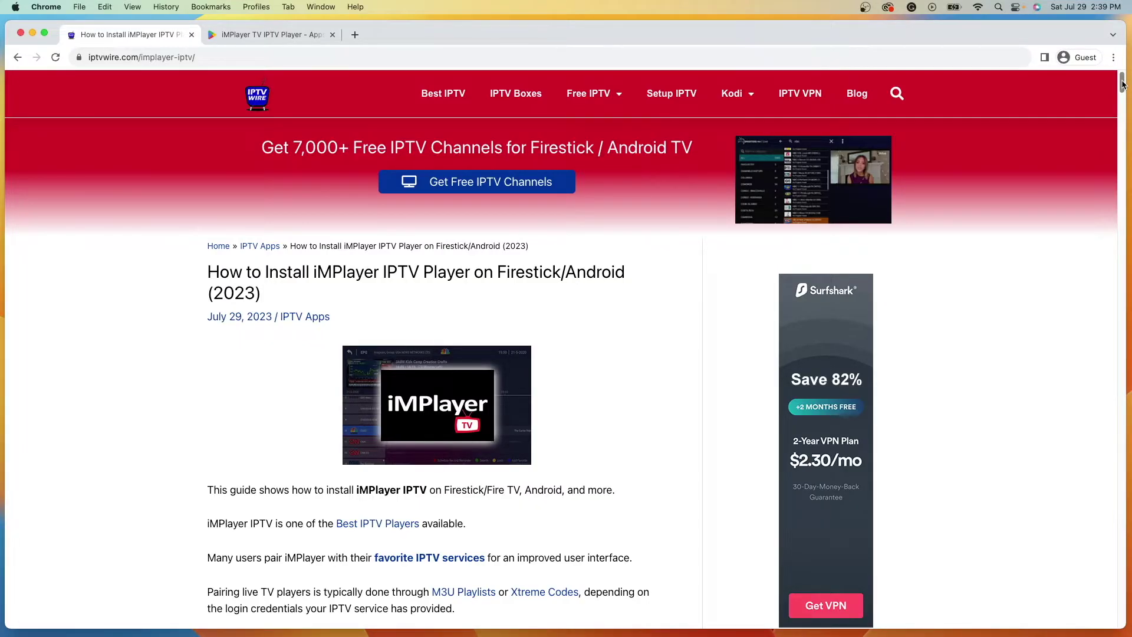
{"action": "left_click_drag", "start_coordinate": [1122, 85], "coordinate": [1121, 171]}
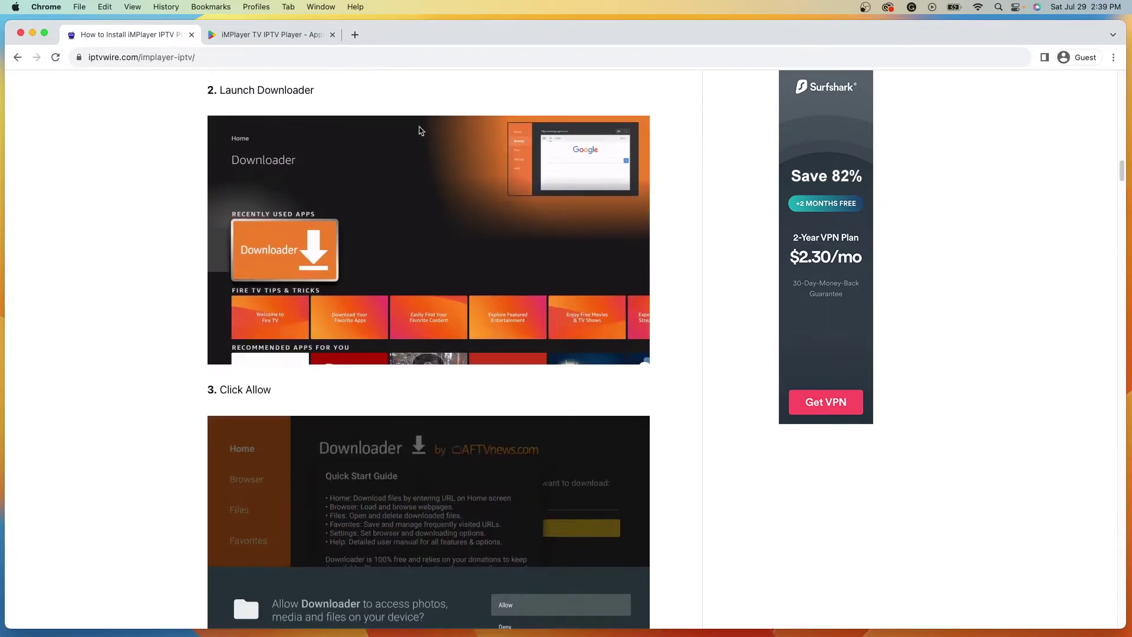
{"action": "left_click", "coordinate": [262, 35]}
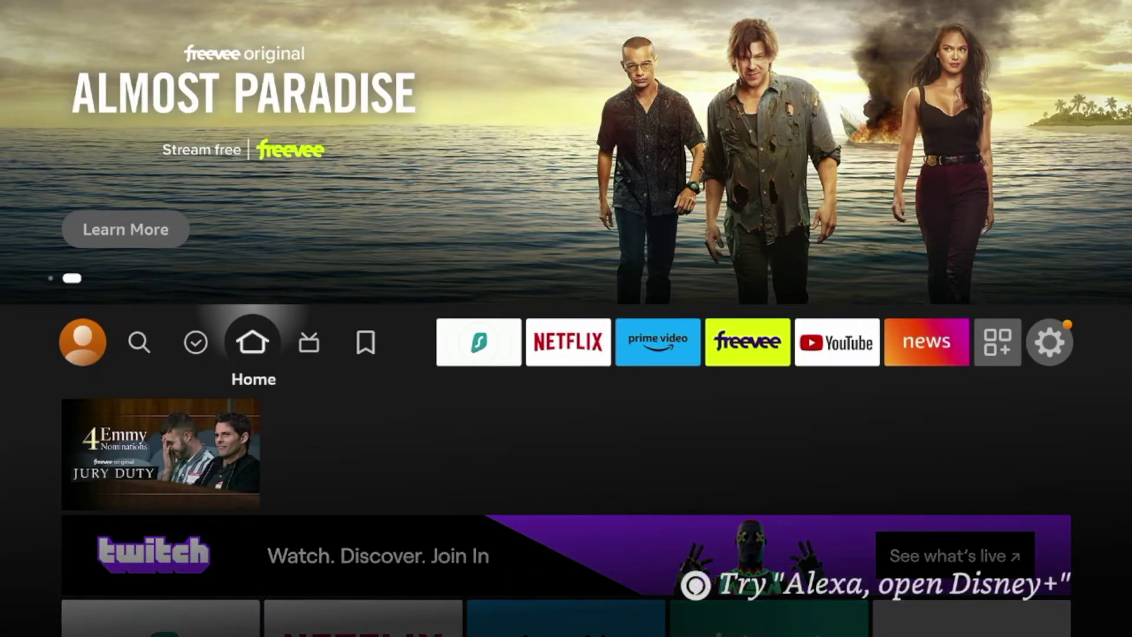
On the Fire TV, go from Home to the Find section and open the search entry screen
{"action": "key", "text": "Return"}
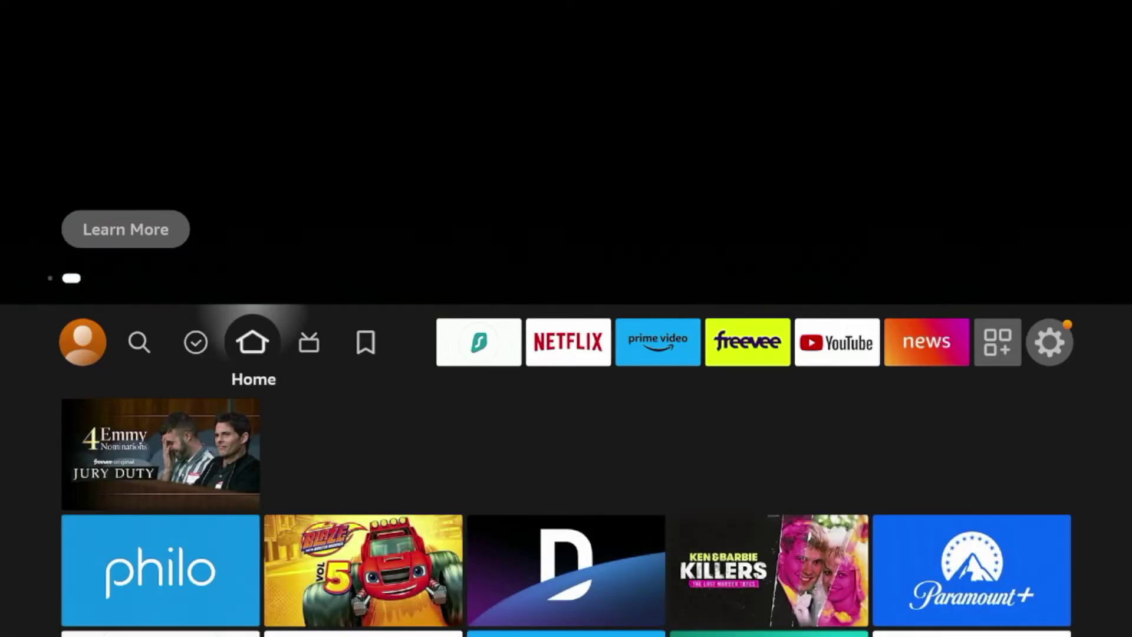
{"action": "key", "text": "Left"}
{"action": "key", "text": "Left"}
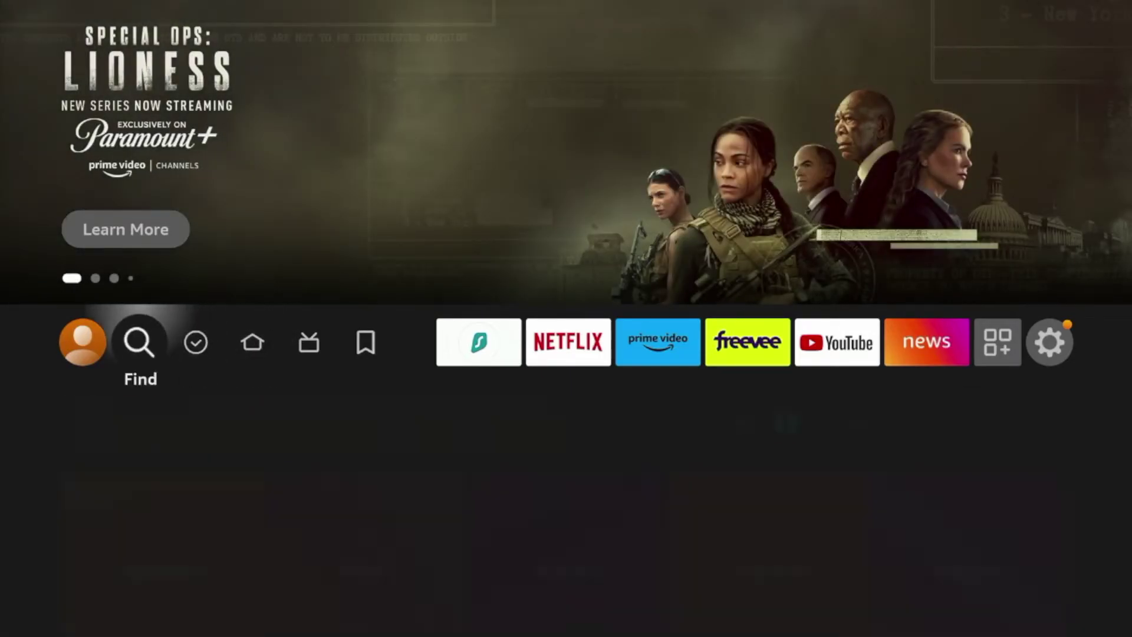
{"action": "key", "text": "Down"}
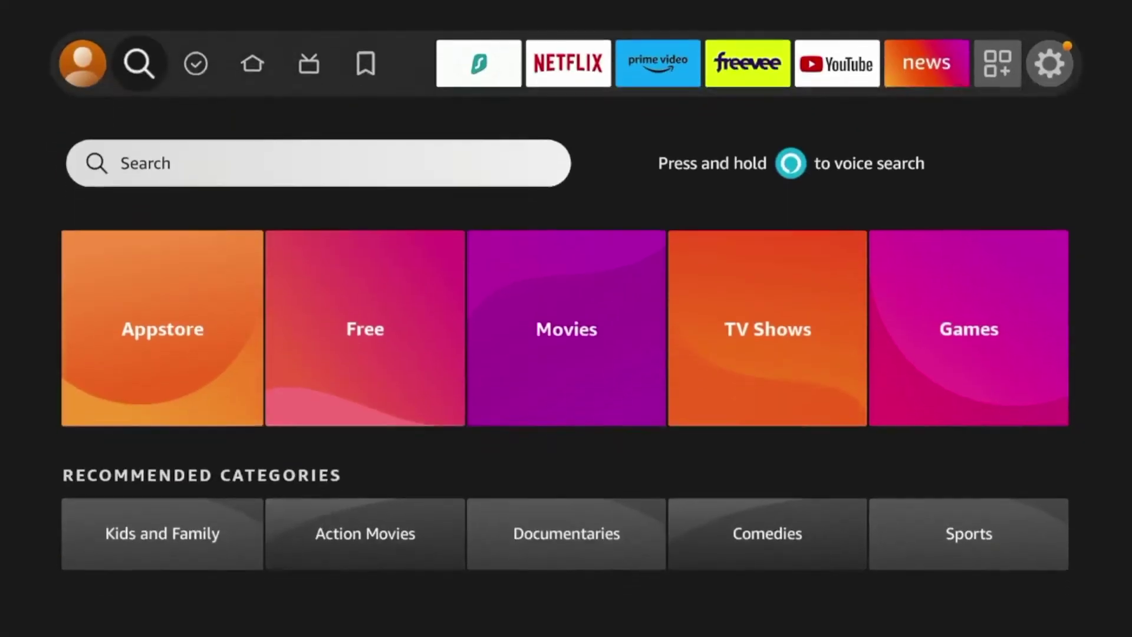
{"action": "key", "text": "Return"}
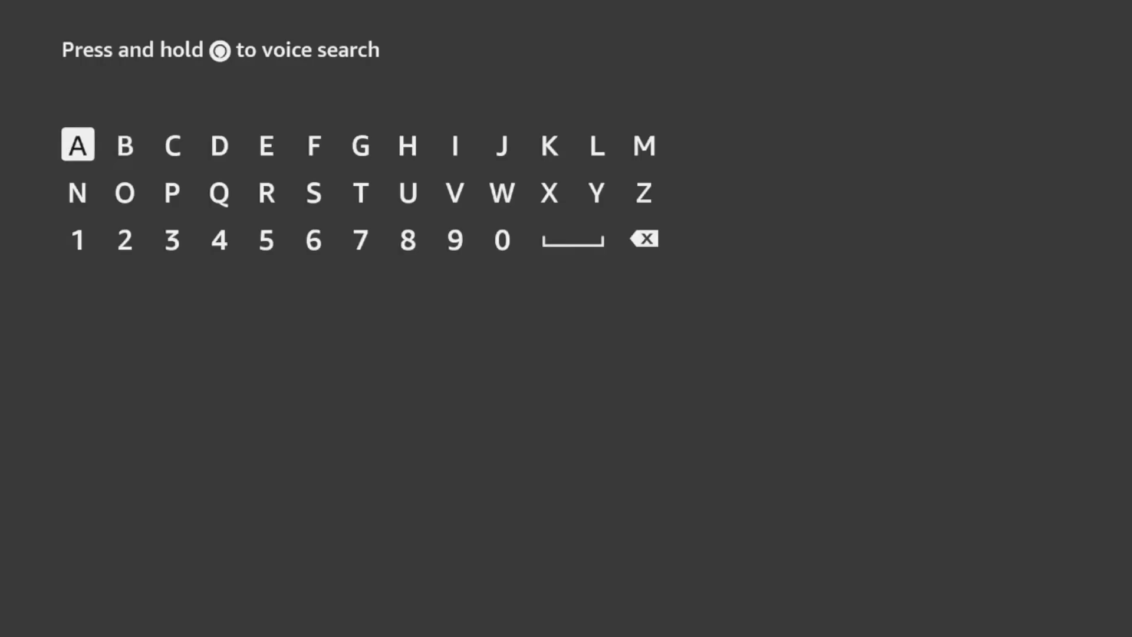
Enter "Down" as the search term
{"action": "key", "text": "Right"}
{"action": "key", "text": "Right"}
{"action": "key", "text": "Right"}
{"action": "key", "text": "Return"}
{"action": "key", "text": "Left"}
{"action": "key", "text": "Left"}
{"action": "key", "text": "Down"}
{"action": "key", "text": "Return"}
{"action": "key", "text": "Right"}
{"action": "key", "text": "Right"}
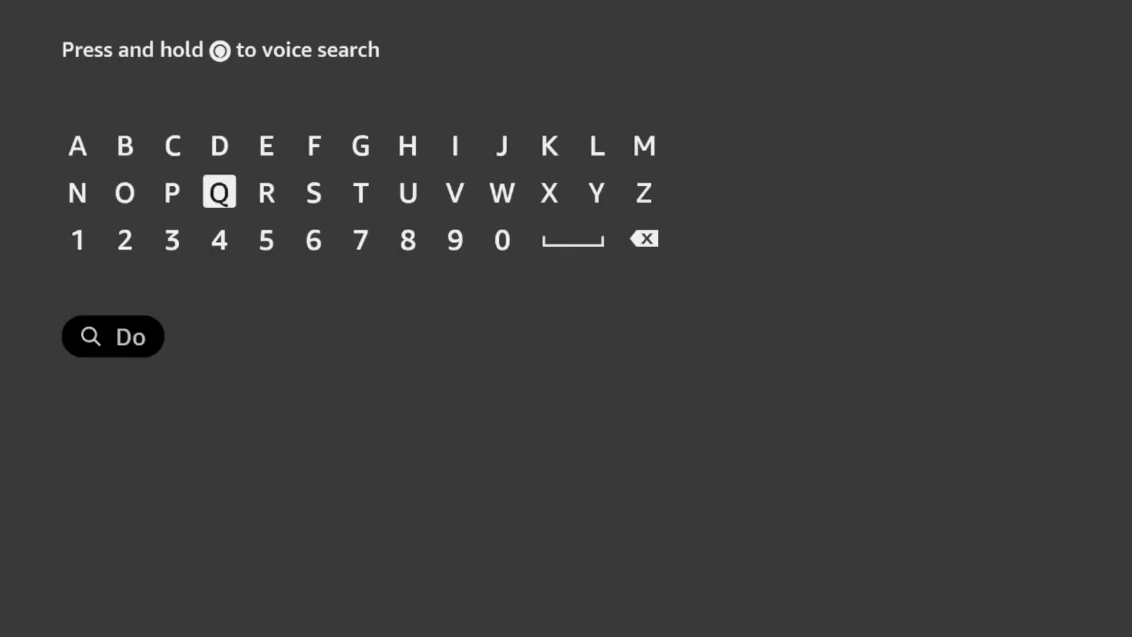
{"action": "key", "text": "Right"}
{"action": "key", "text": "Right"}
{"action": "key", "text": "Right"}
{"action": "key", "text": "Right"}
{"action": "key", "text": "Right"}
{"action": "key", "text": "Right"}
{"action": "key", "text": "Return"}
{"action": "key", "text": "Left"}
{"action": "key", "text": "Left"}
{"action": "key", "text": "Left"}
{"action": "key", "text": "Left"}
{"action": "key", "text": "Left"}
{"action": "key", "text": "Left"}
{"action": "key", "text": "Left"}
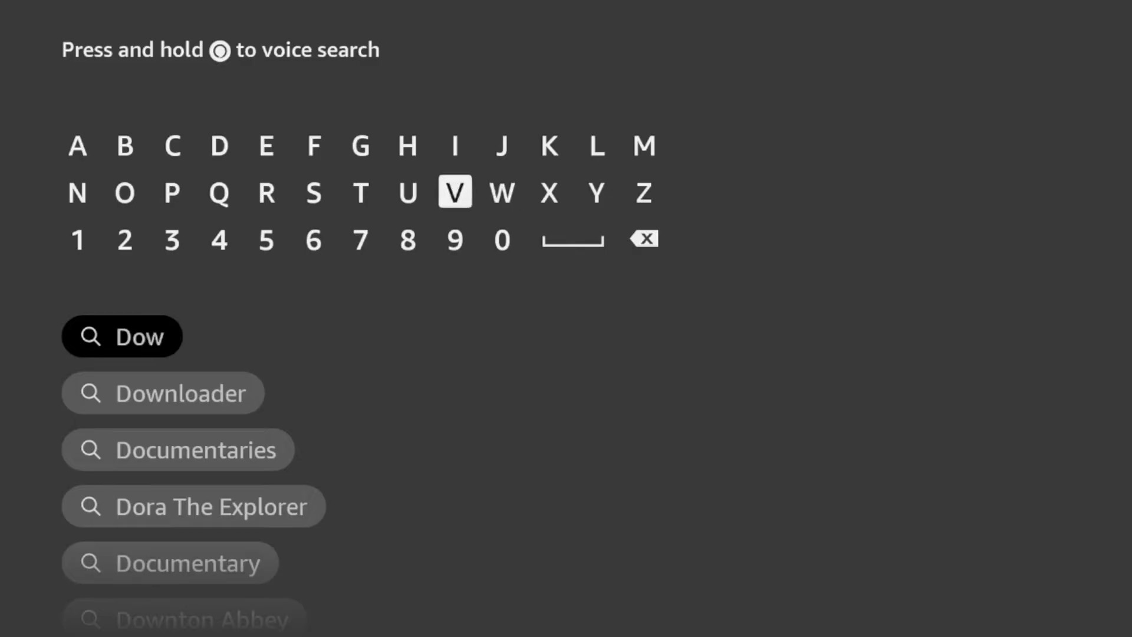
{"action": "key", "text": "Left"}
{"action": "key", "text": "Left"}
{"action": "key", "text": "Return"}
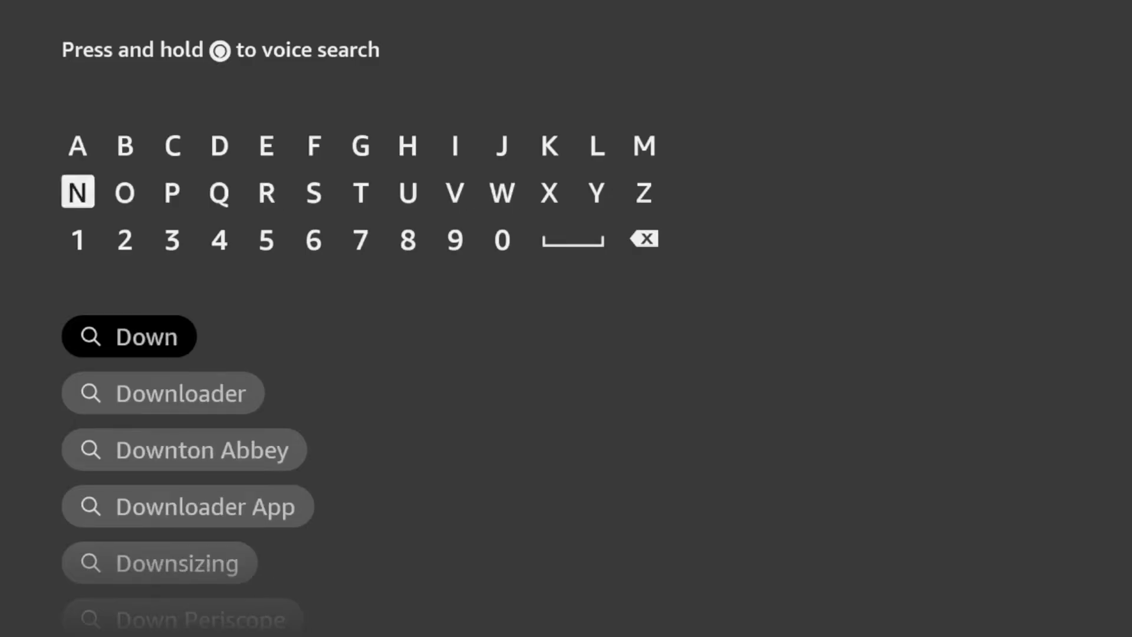
Choose the Downloader search suggestion and install the Downloader app from its store page
{"action": "key", "text": "Down"}
{"action": "key", "text": "Down"}
{"action": "key", "text": "Down"}
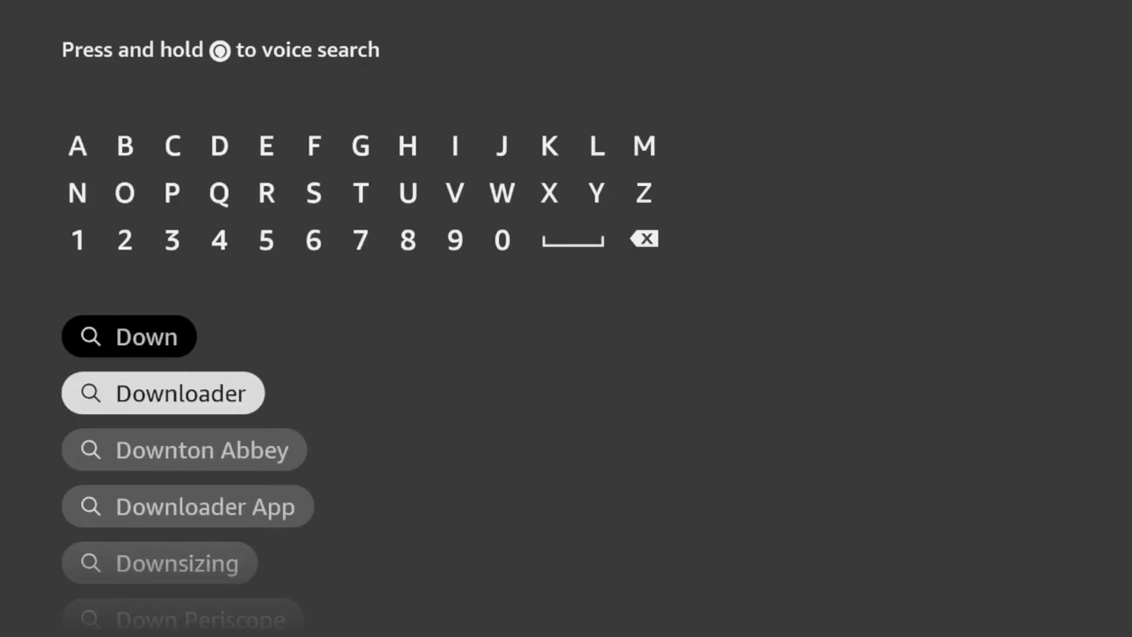
{"action": "key", "text": "Return"}
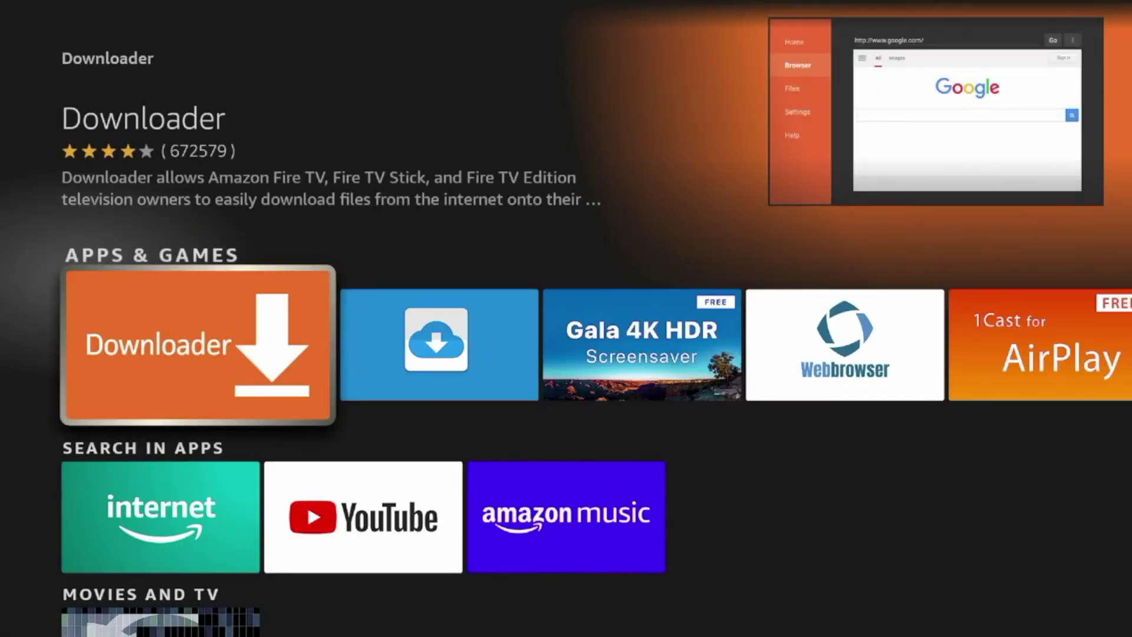
{"action": "key", "text": "Return"}
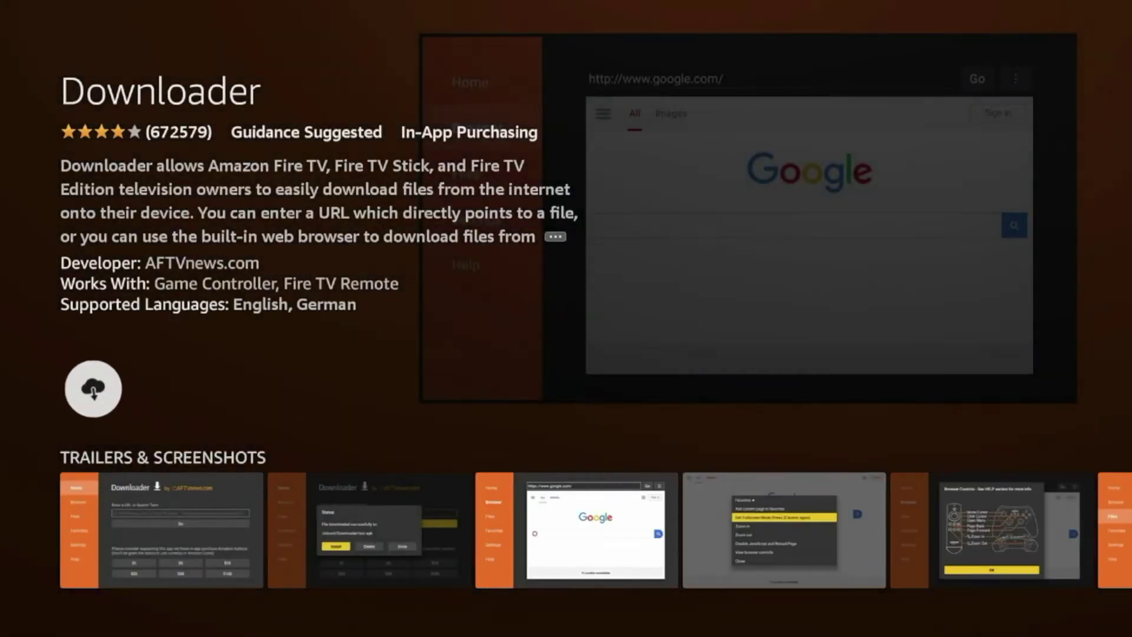
{"action": "key", "text": "Return"}
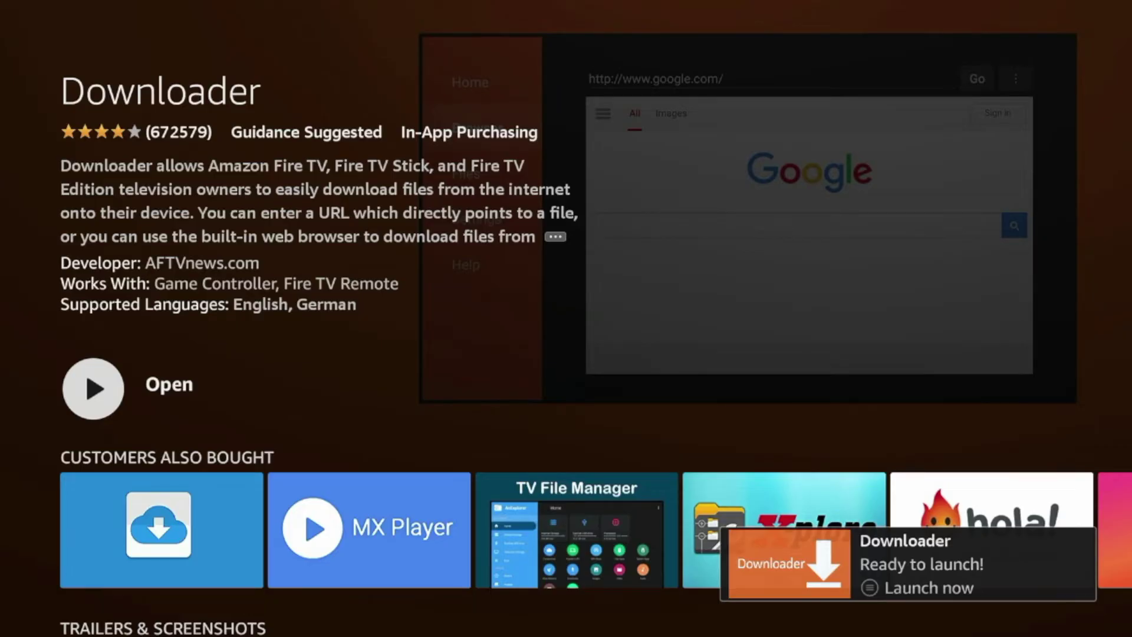
Return to the home screen and open the My Fire TV settings
{"action": "key", "text": "Home"}
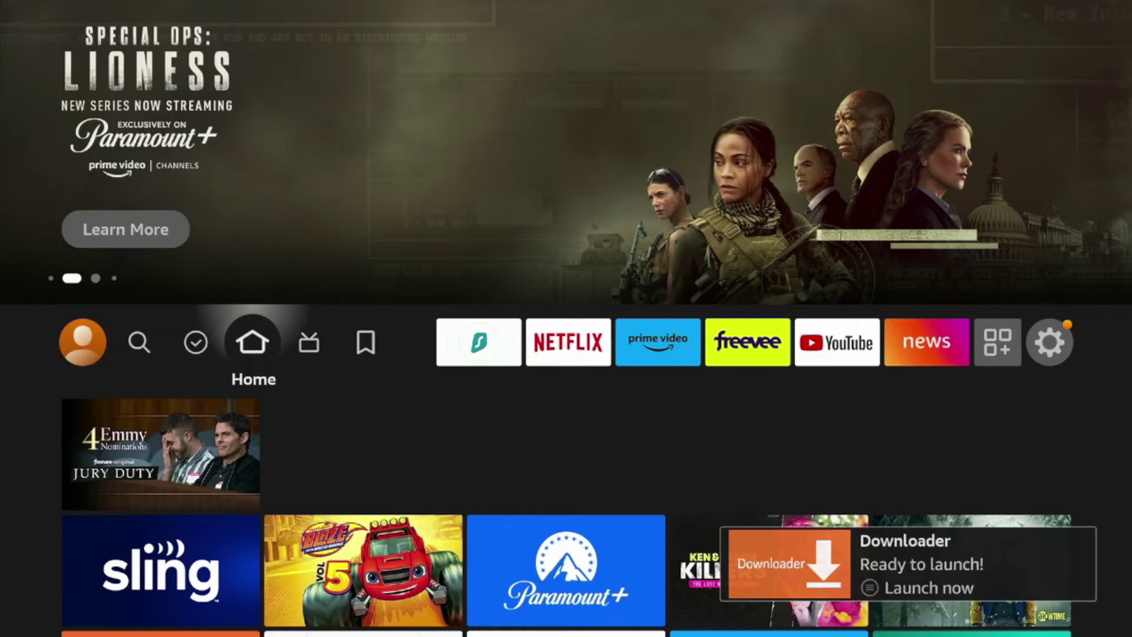
{"action": "key", "text": "Right"}
{"action": "key", "text": "Right"}
{"action": "key", "text": "Right"}
{"action": "key", "text": "Right"}
{"action": "key", "text": "Right"}
{"action": "key", "text": "Right"}
{"action": "key", "text": "Right"}
{"action": "key", "text": "Right"}
{"action": "key", "text": "Right"}
{"action": "key", "text": "Right"}
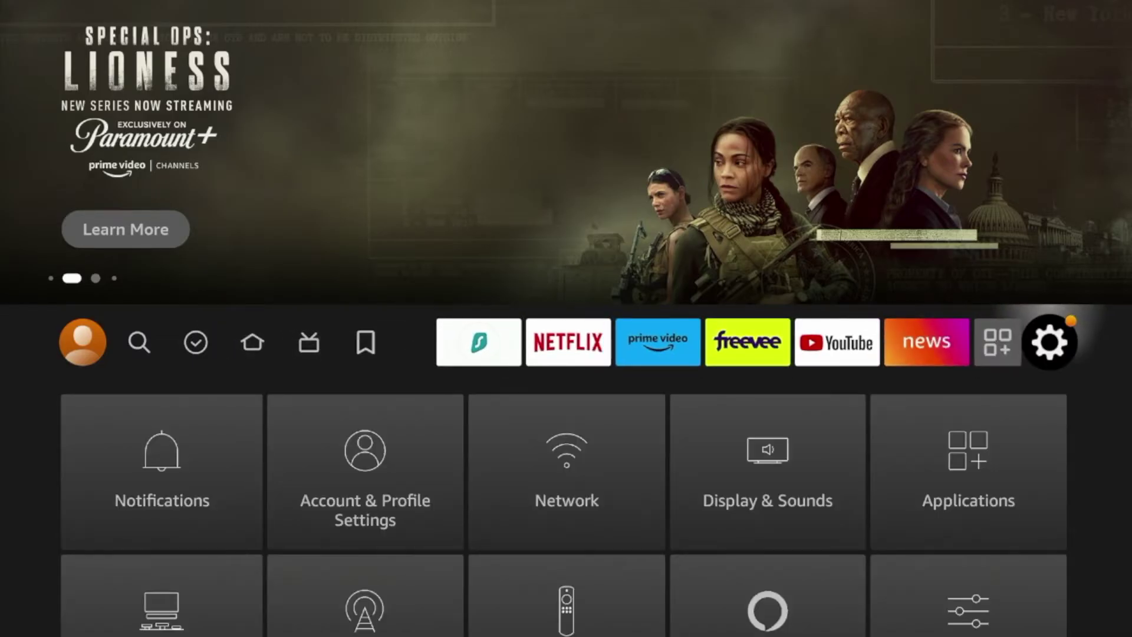
{"action": "key", "text": "Down"}
{"action": "key", "text": "Down"}
{"action": "key", "text": "Down"}
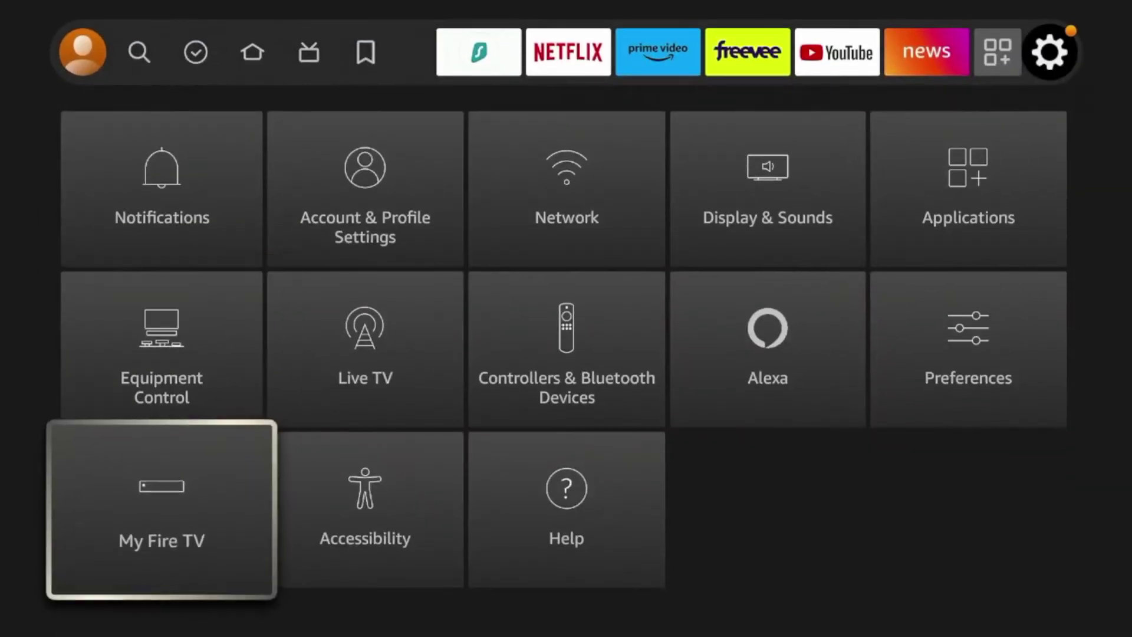
{"action": "key", "text": "Return"}
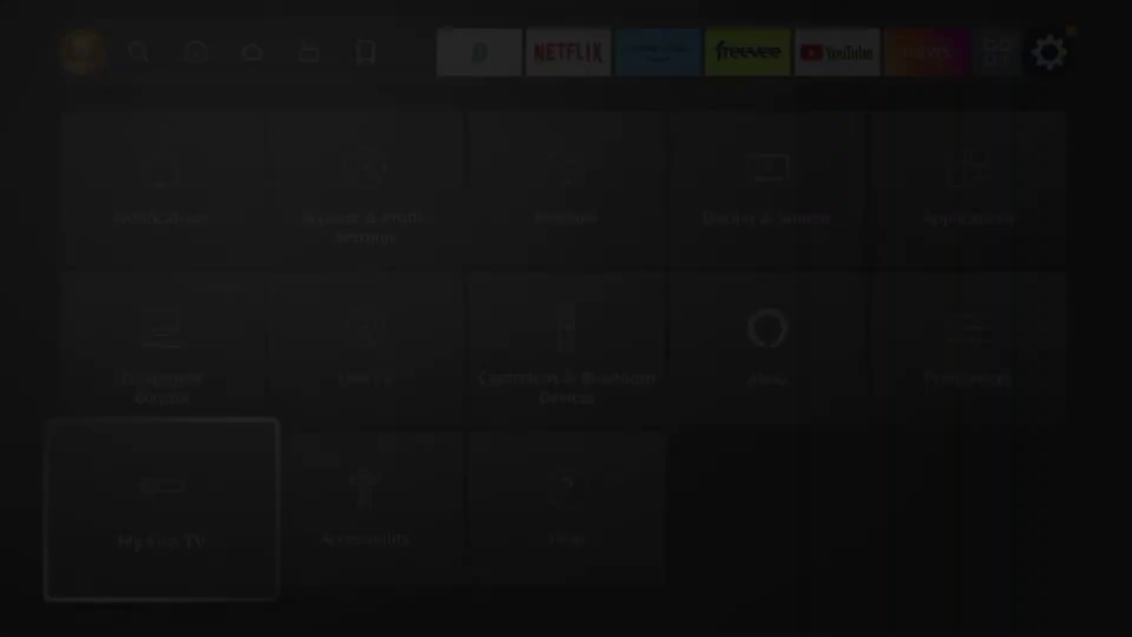
In the device's About list, select Fire TV Stick 4K Max seven times to enable developer options
{"action": "key", "text": "Return"}
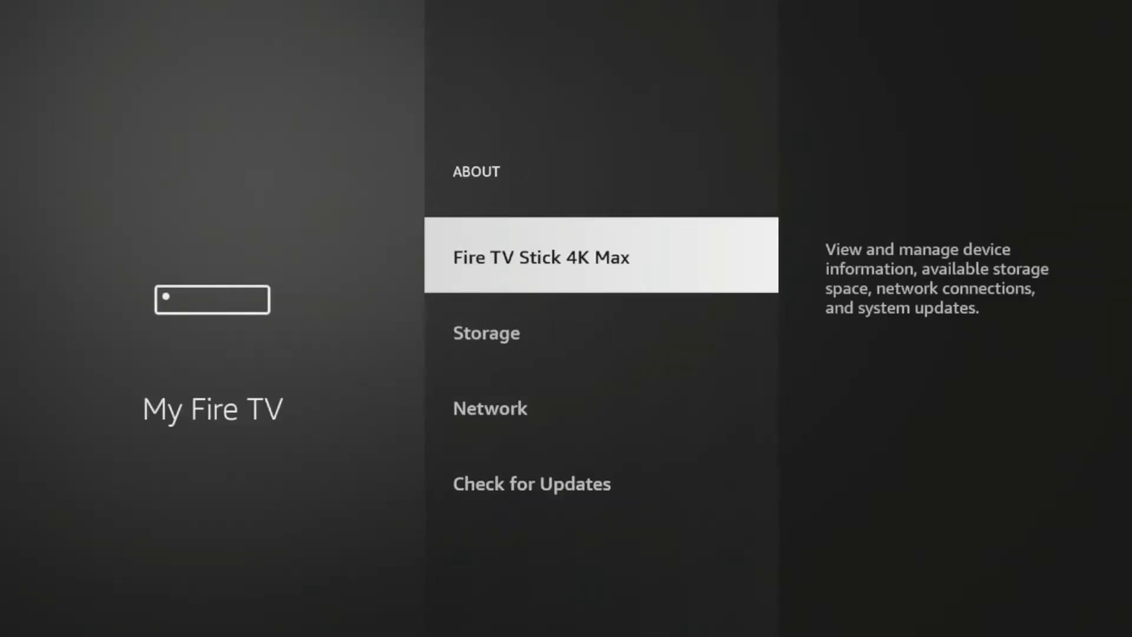
{"action": "key", "text": "Return"}
{"action": "key", "text": "Return"}
{"action": "key", "text": "Return"}
{"action": "key", "text": "Return"}
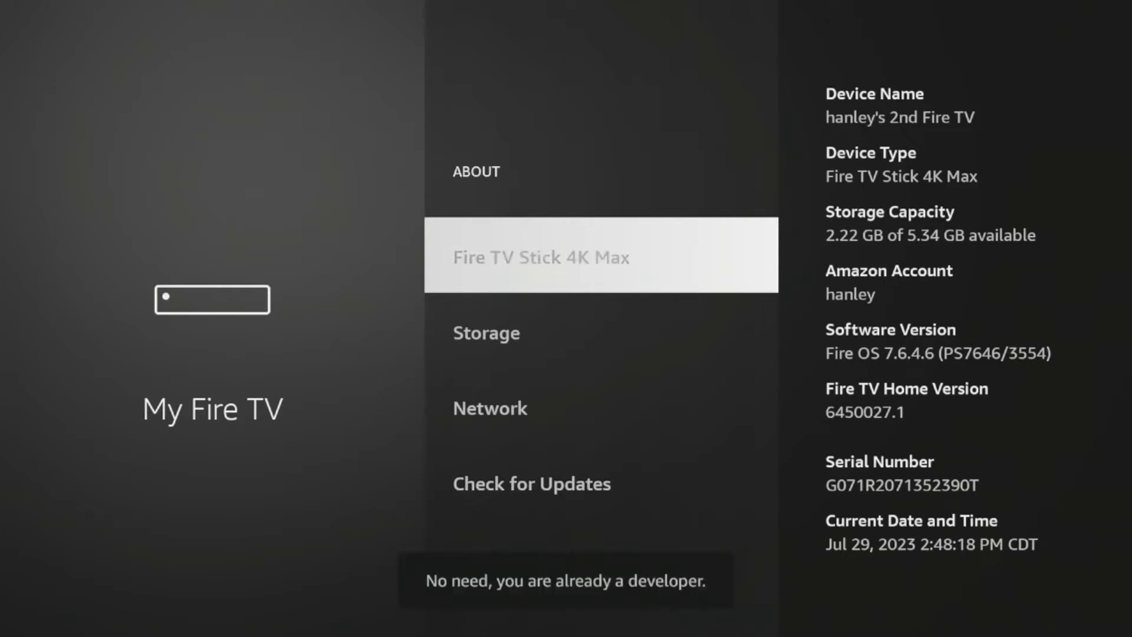
{"action": "key", "text": "Return"}
{"action": "key", "text": "Return"}
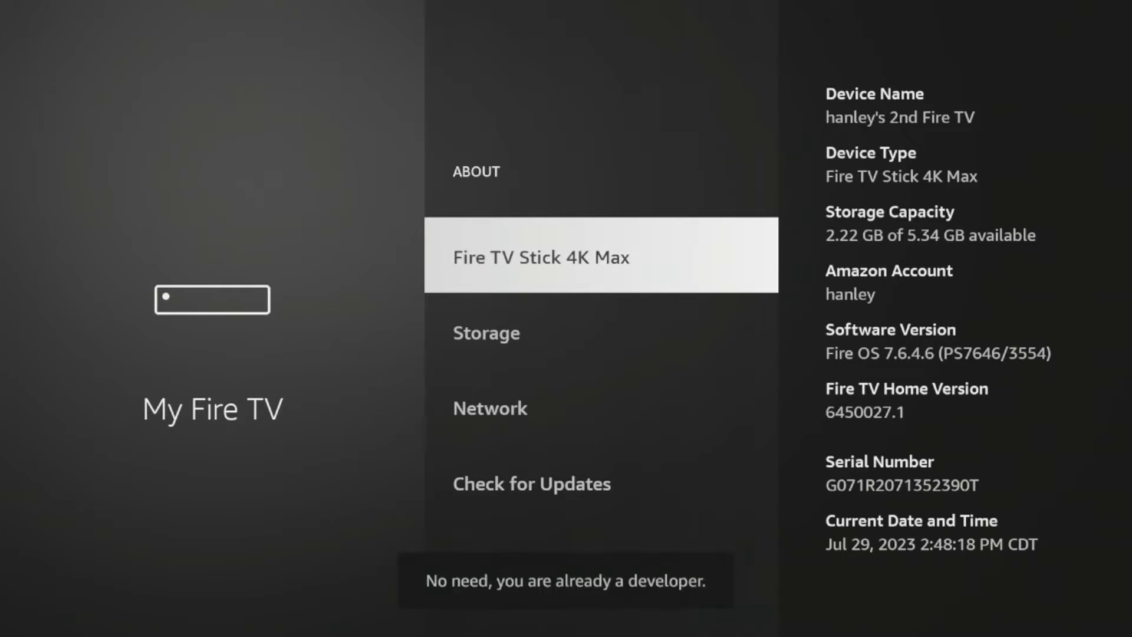
{"action": "key", "text": "Return"}
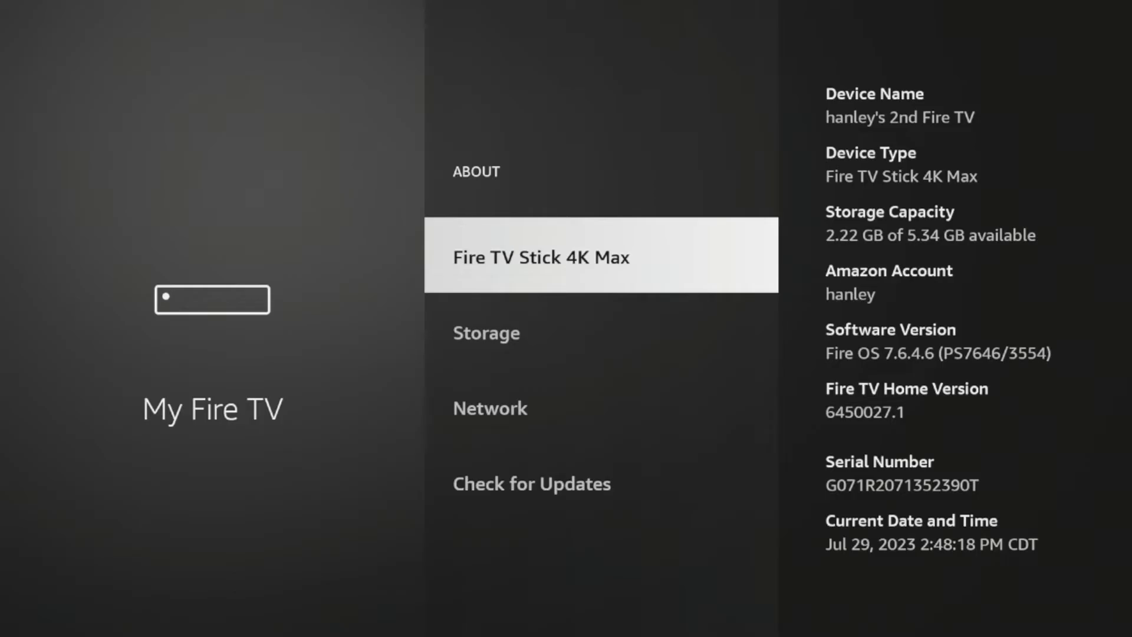
In the developer options, turn on permission for Downloader to install unknown apps
{"action": "key", "text": "Escape"}
{"action": "key", "text": "Down"}
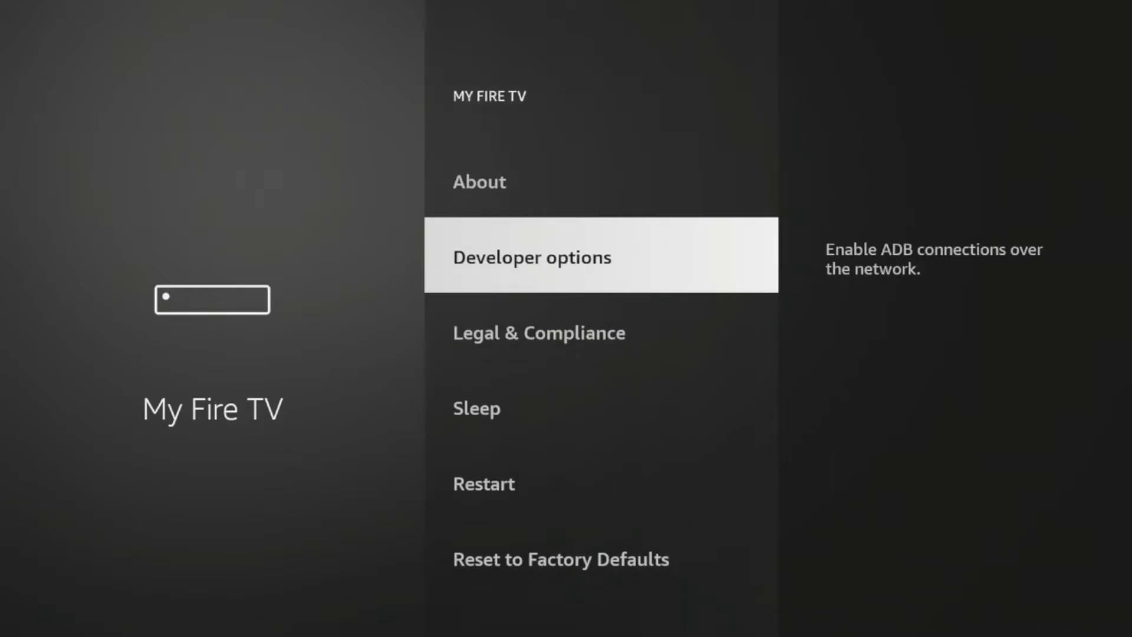
{"action": "key", "text": "Return"}
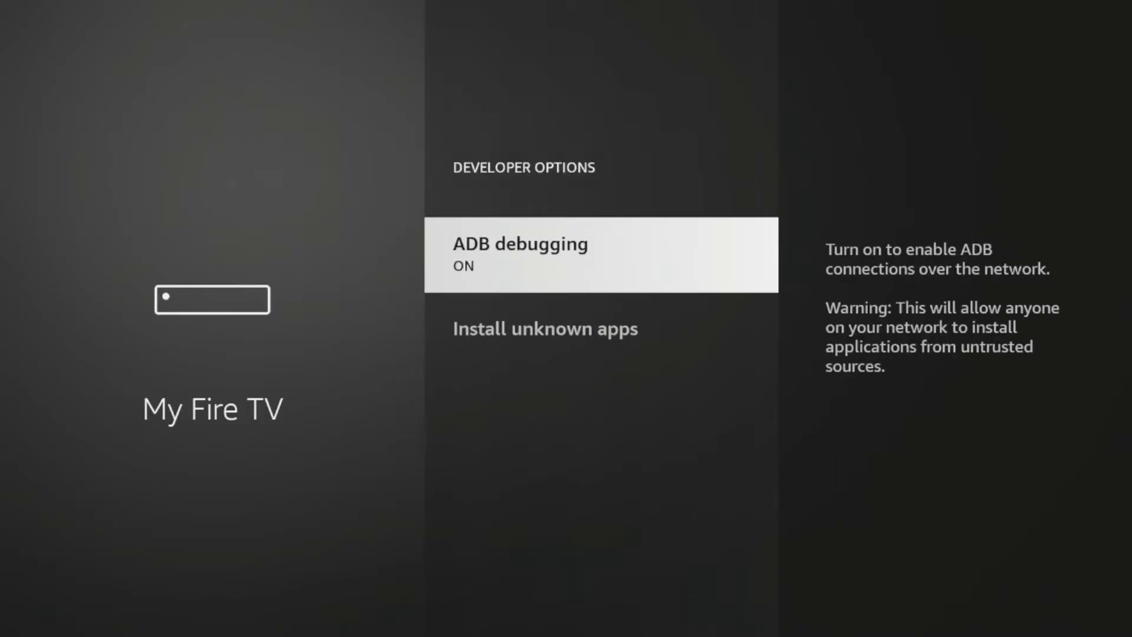
{"action": "key", "text": "Down"}
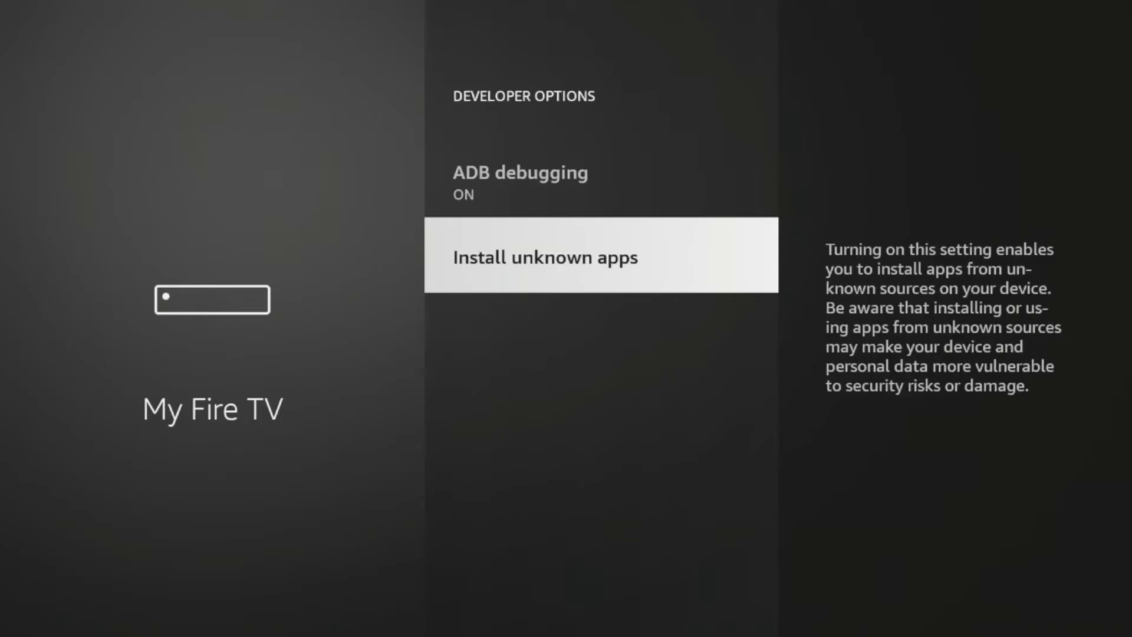
{"action": "key", "text": "Return"}
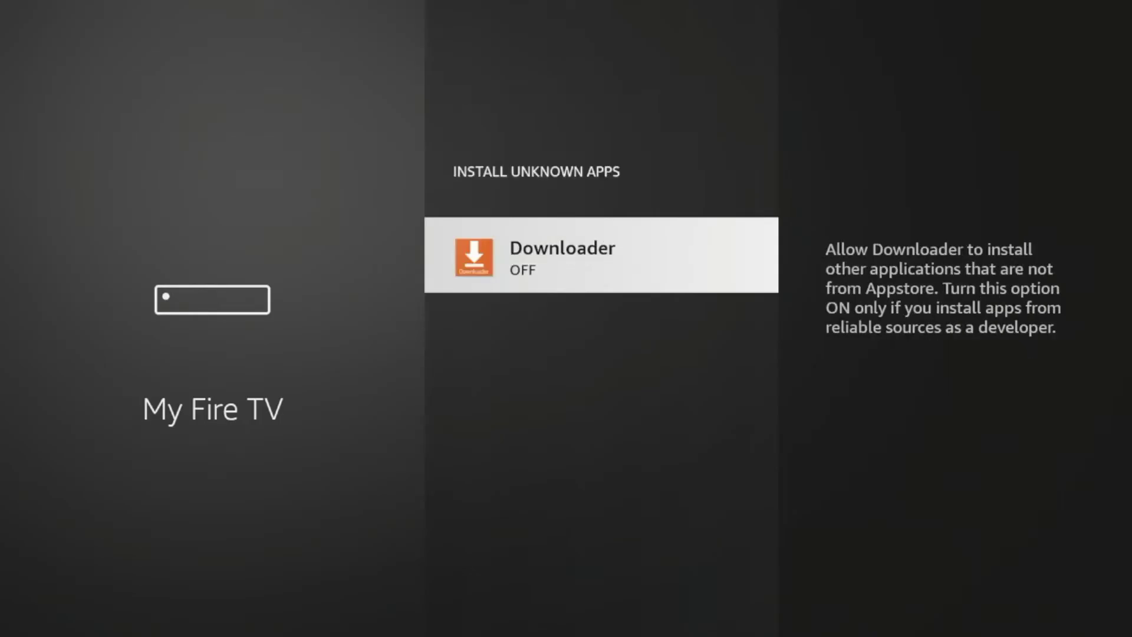
{"action": "key", "text": "Return"}
Launch Downloader from the recently used apps on the home screen, allowing file access and dismissing the Quick Start Guide
{"action": "key", "text": "Home"}
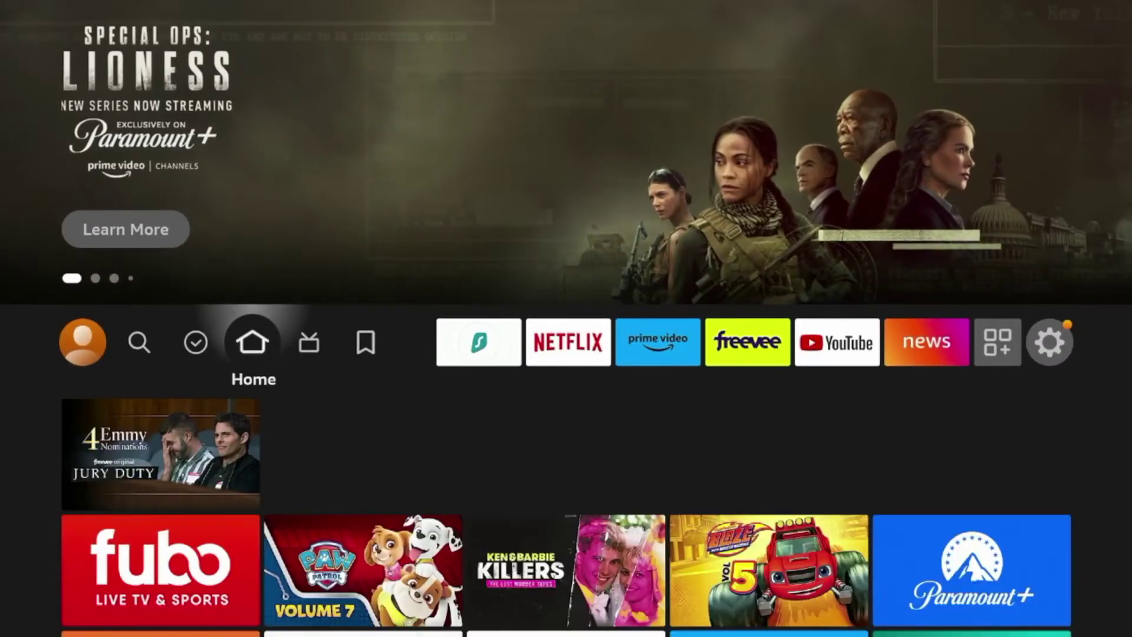
{"action": "key", "text": "Down"}
{"action": "key", "text": "Down"}
{"action": "key", "text": "Down"}
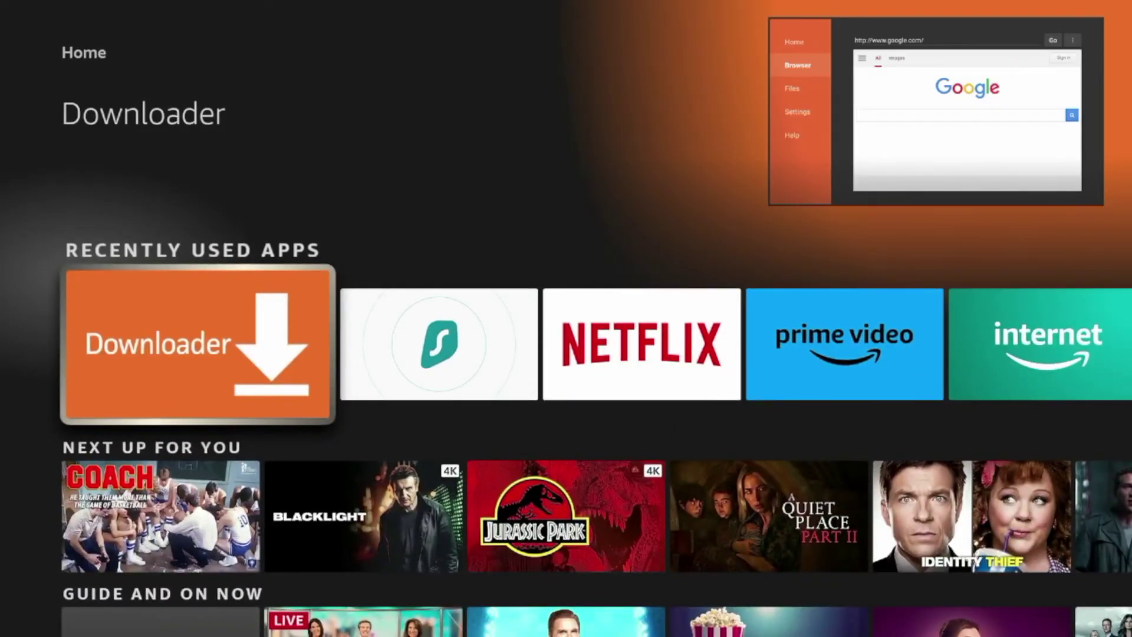
{"action": "key", "text": "Return"}
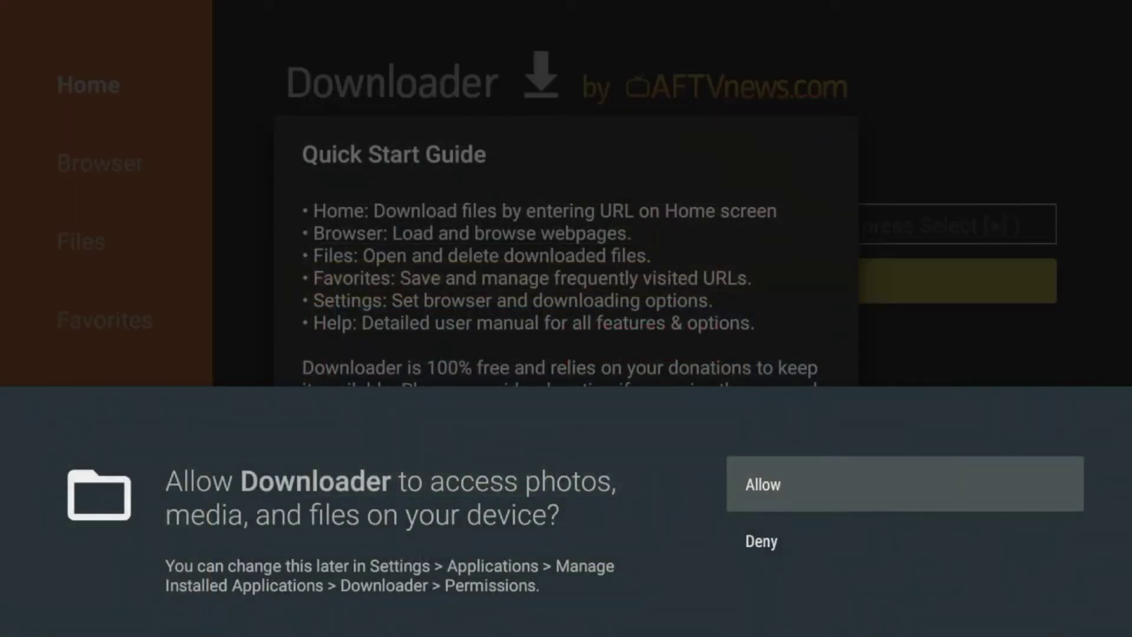
{"action": "key", "text": "Return"}
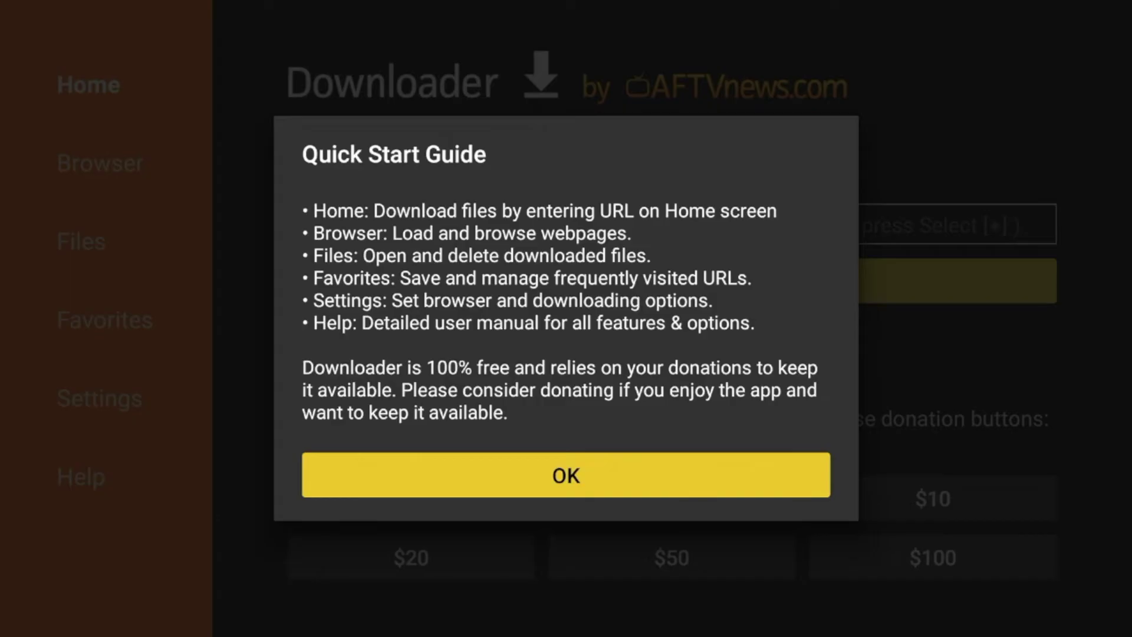
{"action": "key", "text": "Return"}
In Downloader's URL field, enter the code 298344 and load the page it leads to
{"action": "key", "text": "Up"}
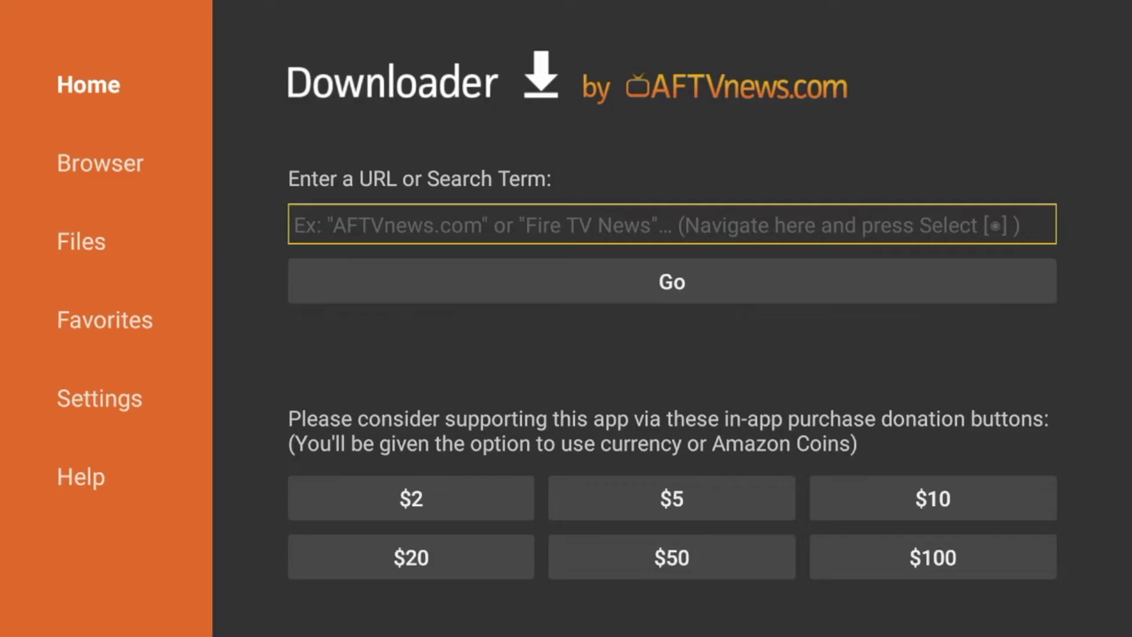
{"action": "key", "text": "Down"}
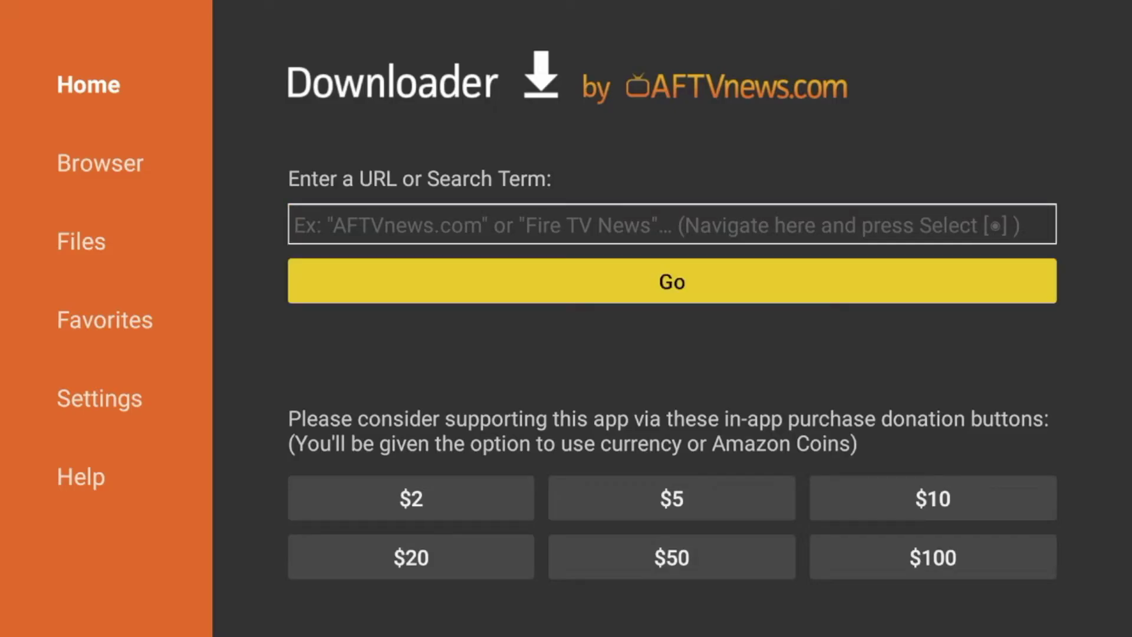
{"action": "key", "text": "Up"}
{"action": "key", "text": "Return"}
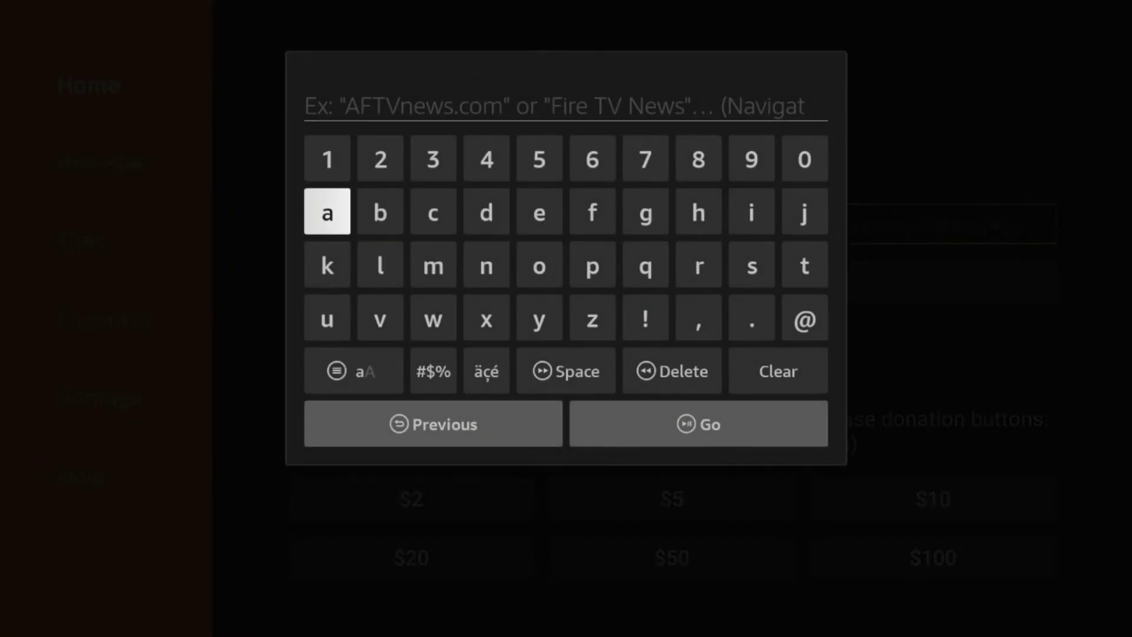
{"action": "key", "text": "Up"}
{"action": "key", "text": "Right"}
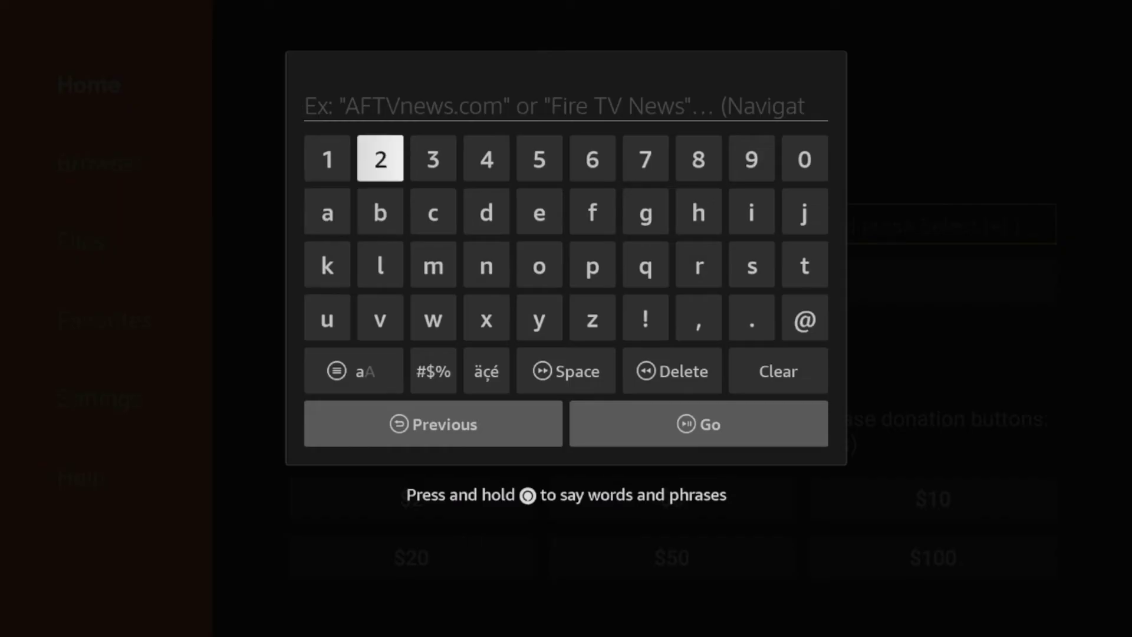
{"action": "key", "text": "Return"}
{"action": "key", "text": "Left"}
{"action": "key", "text": "Left"}
{"action": "key", "text": "Left"}
{"action": "key", "text": "Return"}
{"action": "key", "text": "Left"}
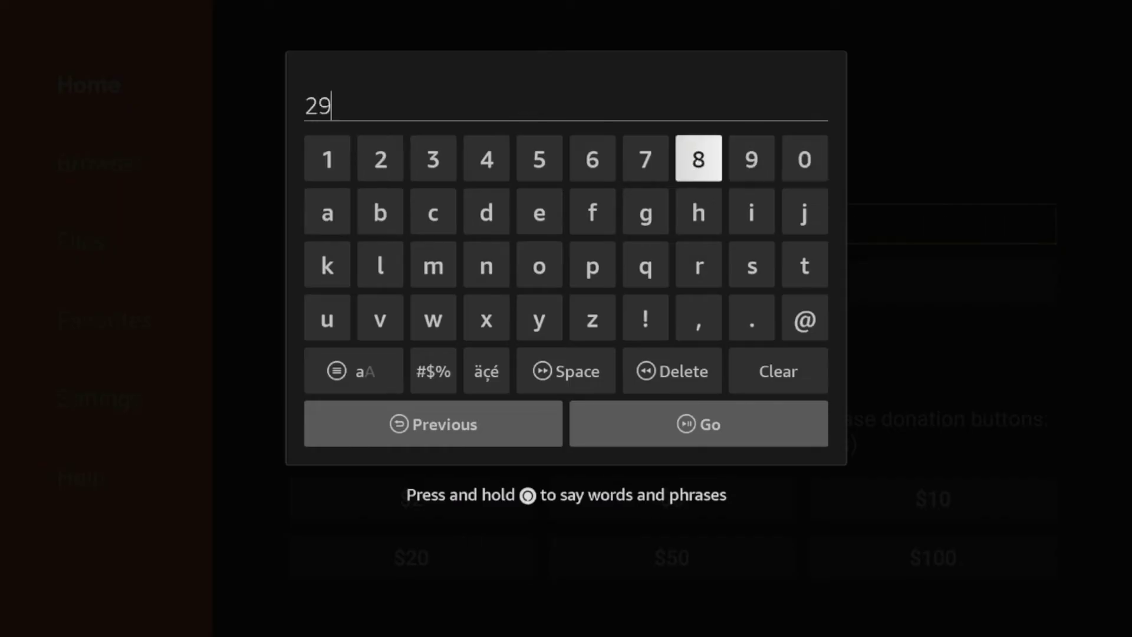
{"action": "key", "text": "Return"}
{"action": "key", "text": "Left"}
{"action": "key", "text": "Left"}
{"action": "key", "text": "Left"}
{"action": "key", "text": "Left"}
{"action": "key", "text": "Left"}
{"action": "key", "text": "Return"}
{"action": "key", "text": "Right"}
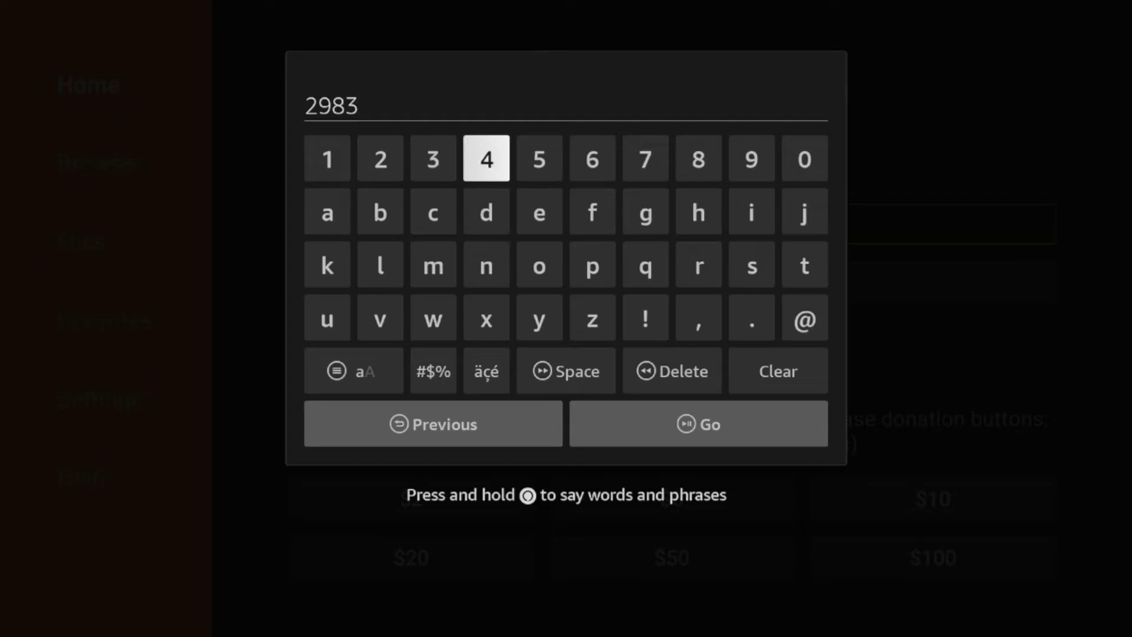
{"action": "key", "text": "Return"}
{"action": "key", "text": "Return"}
{"action": "key", "text": "Down"}
{"action": "key", "text": "Down"}
{"action": "key", "text": "Down"}
{"action": "key", "text": "Down"}
{"action": "key", "text": "Down"}
{"action": "key", "text": "Right"}
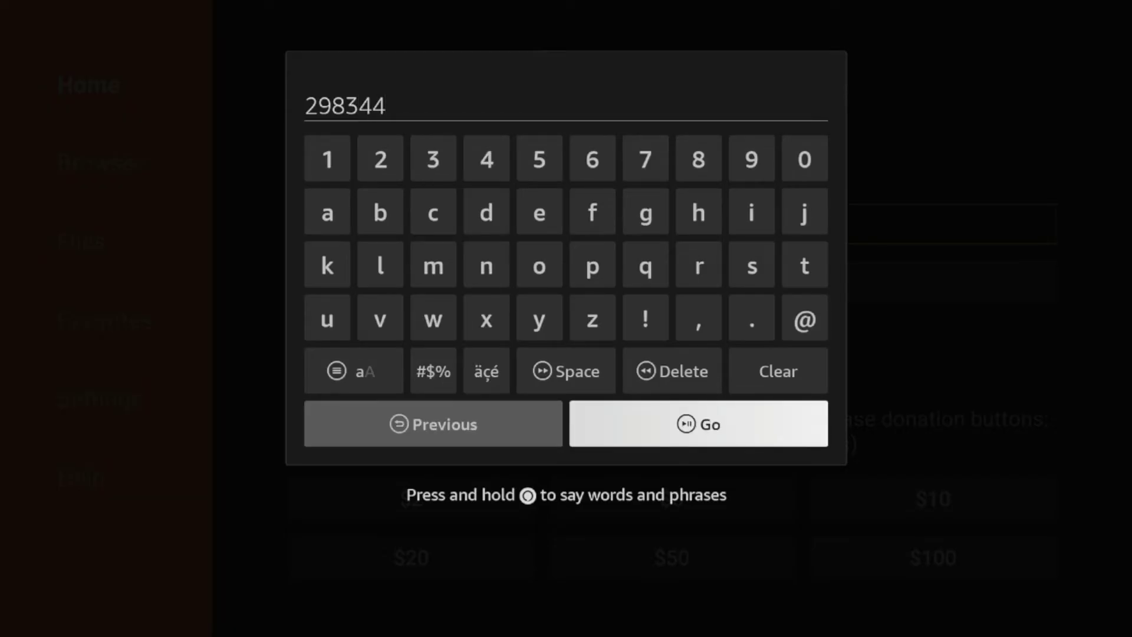
{"action": "key", "text": "Return"}
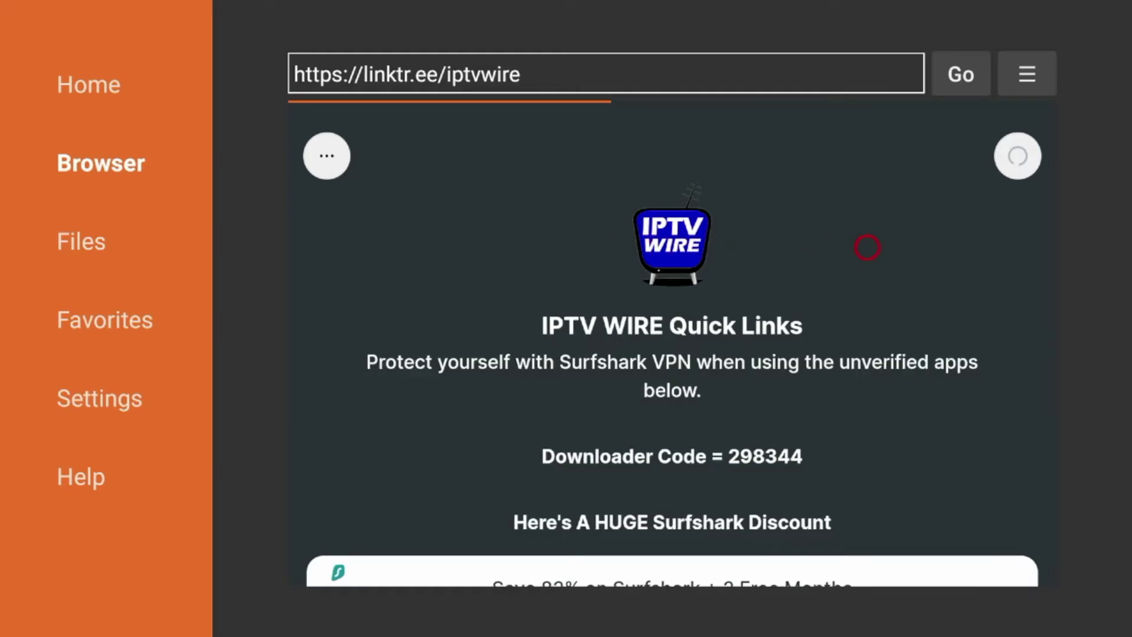
Save the IPTV WIRE Quick Links page to the browser favorites, keeping the suggested name and URL
{"action": "key", "text": "Right"}
{"action": "key", "text": "Right"}
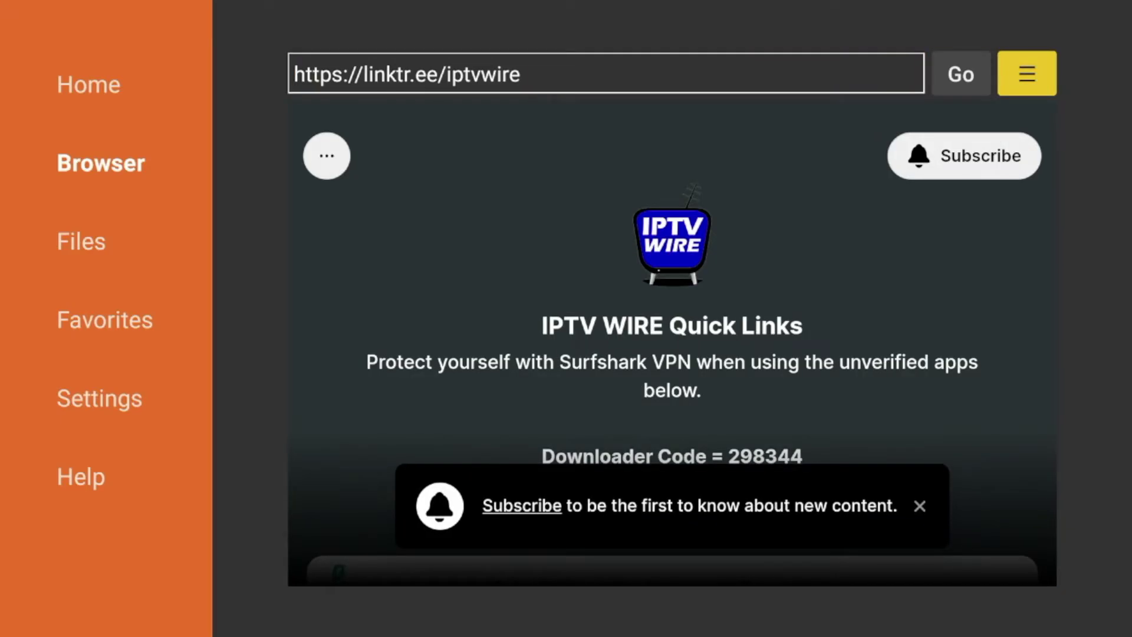
{"action": "key", "text": "Return"}
{"action": "key", "text": "Down"}
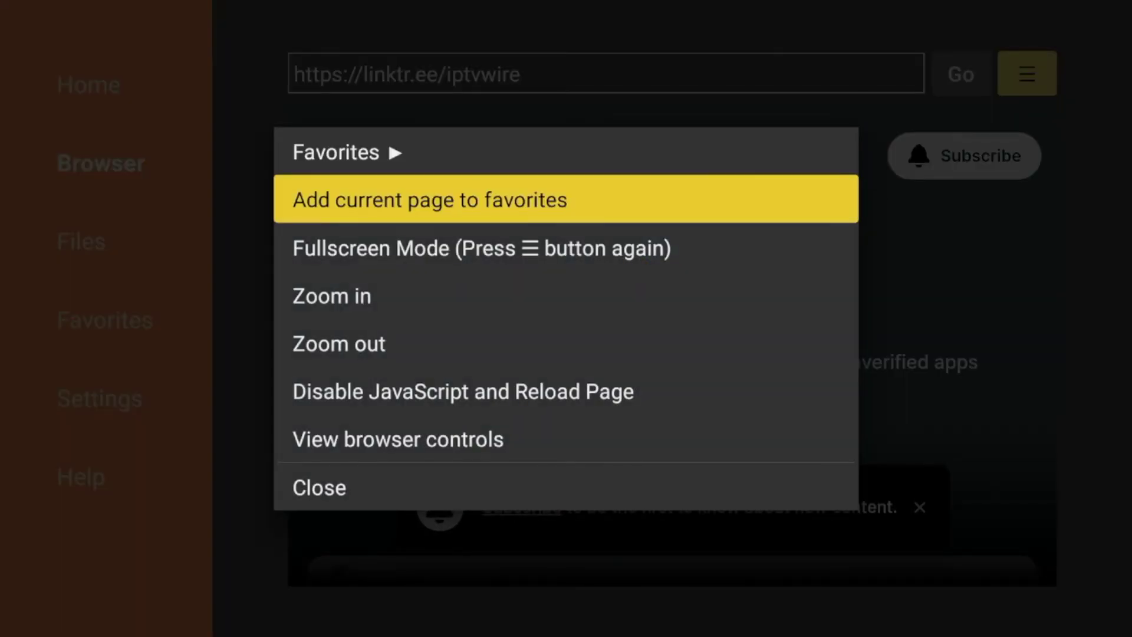
{"action": "key", "text": "Return"}
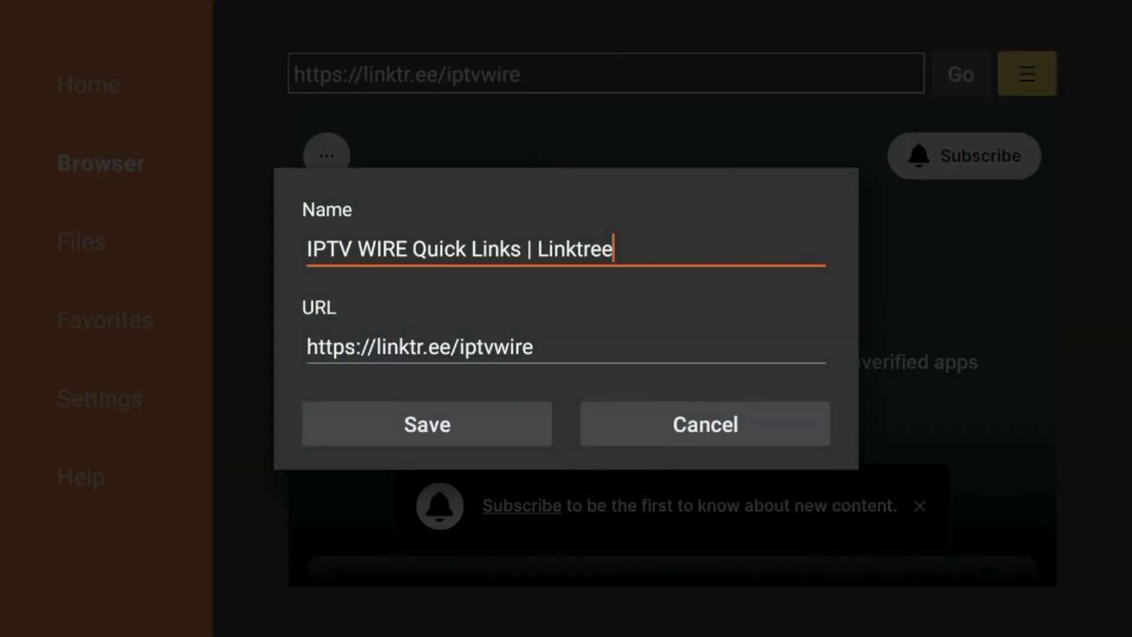
{"action": "key", "text": "Down"}
{"action": "key", "text": "Down"}
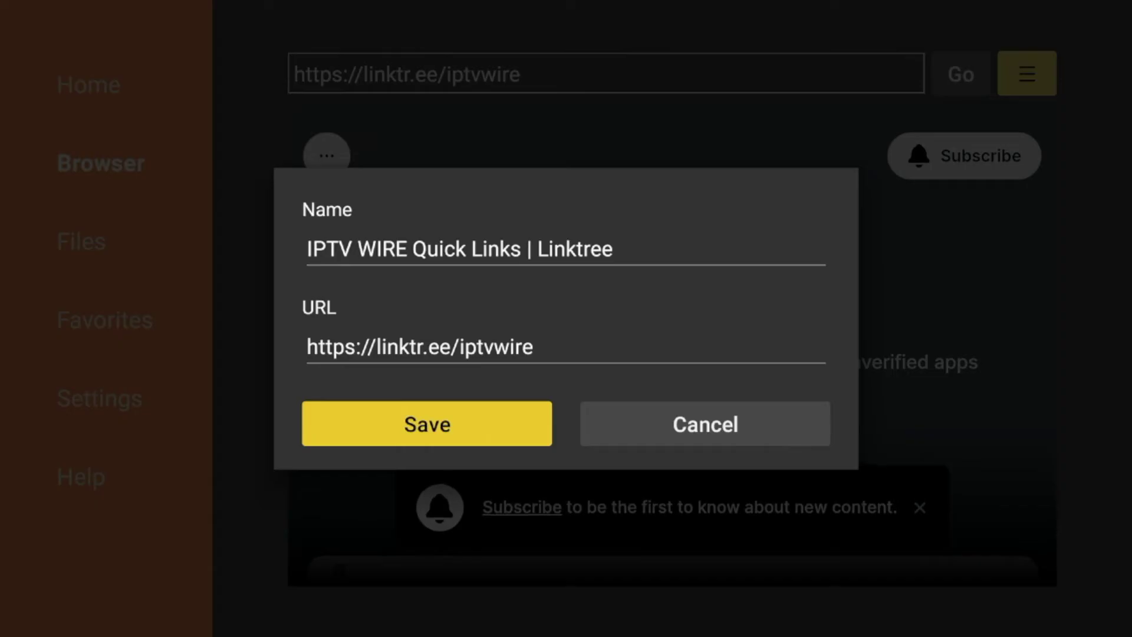
{"action": "key", "text": "Return"}
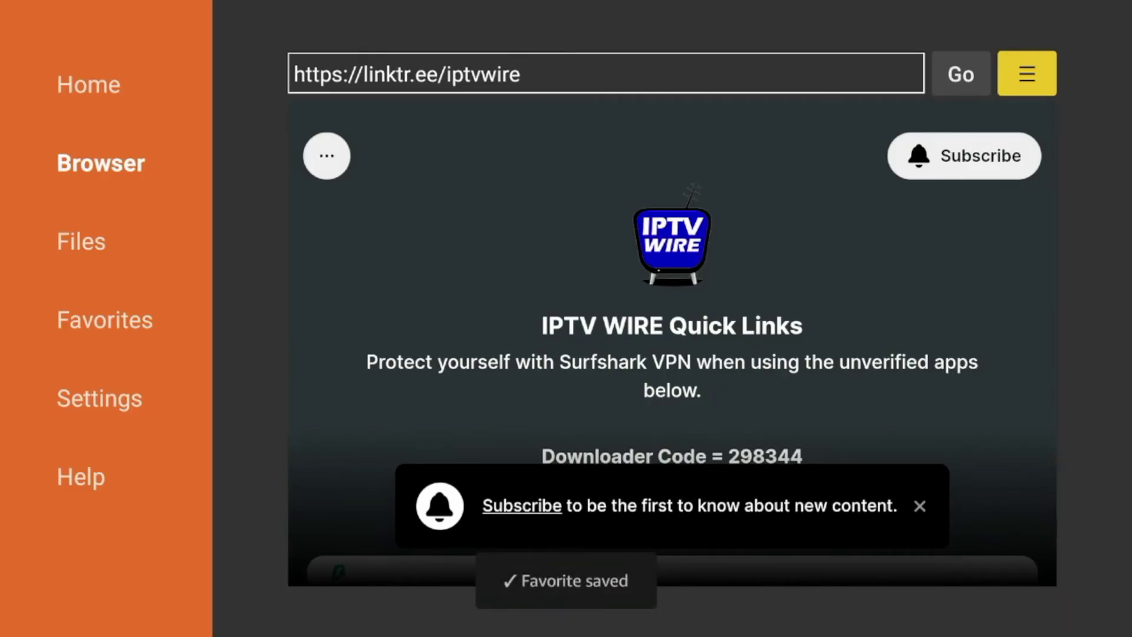
Close the Subscribe banner covering the IPTV WIRE Quick Links page
{"action": "key", "text": "XF86AudioPlay"}
{"action": "key", "text": "XF86AudioPlay"}
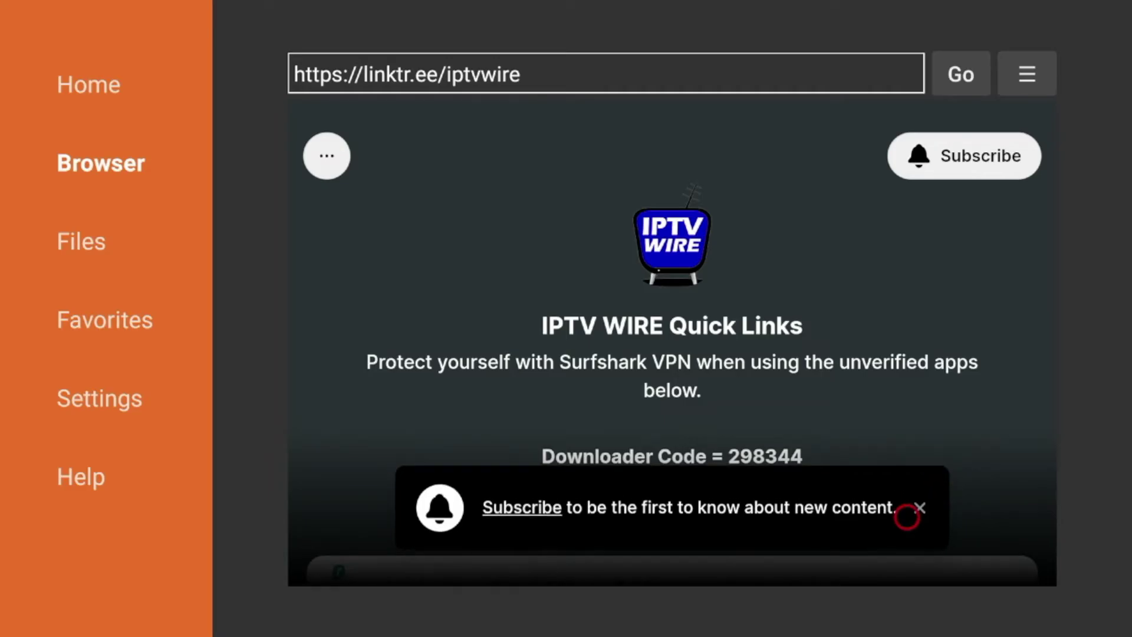
{"action": "left_click", "coordinate": [906, 518]}
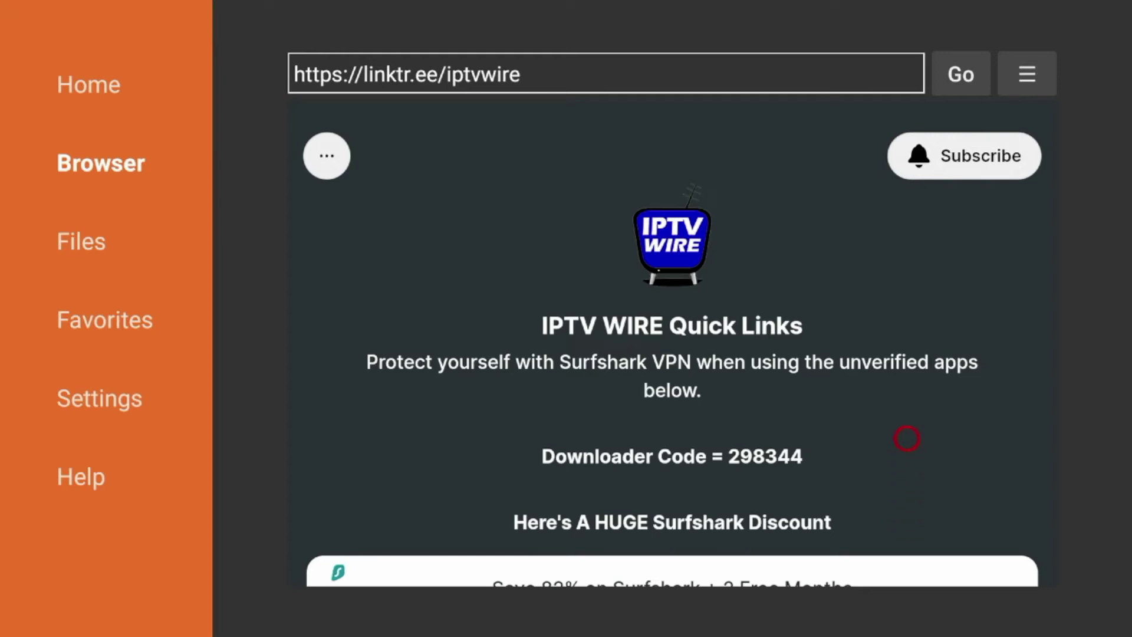
Find iMPlayer in the page's list of IPTV players and download its installation file
{"action": "scroll", "coordinate": [907, 562], "scroll_direction": "down", "scroll_amount": 10}
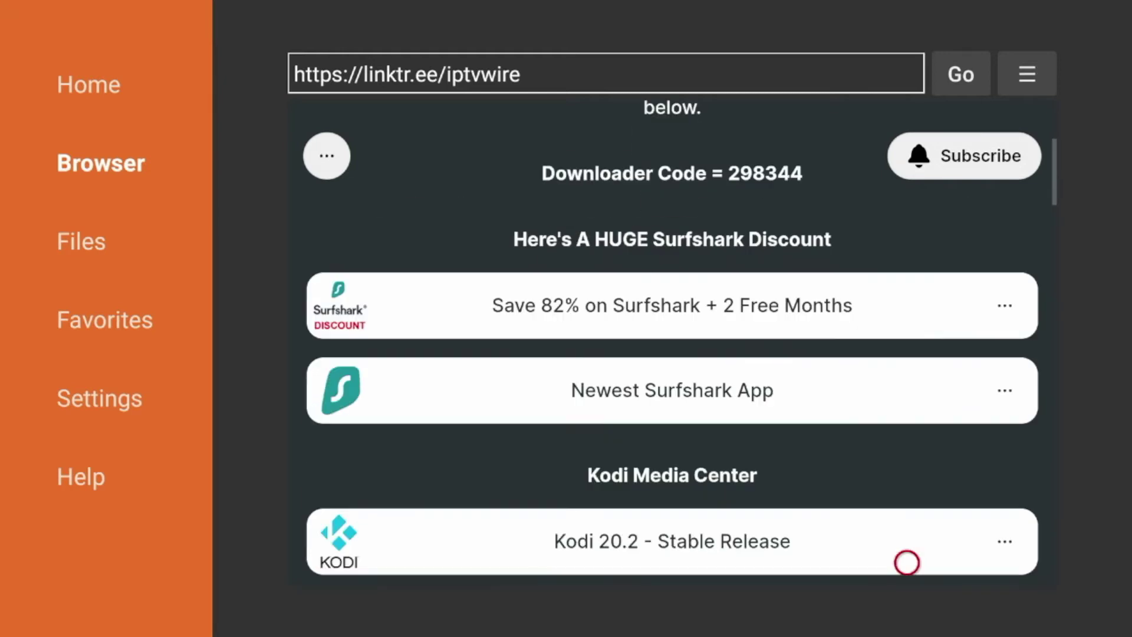
{"action": "scroll", "coordinate": [907, 562], "scroll_direction": "down", "scroll_amount": 6}
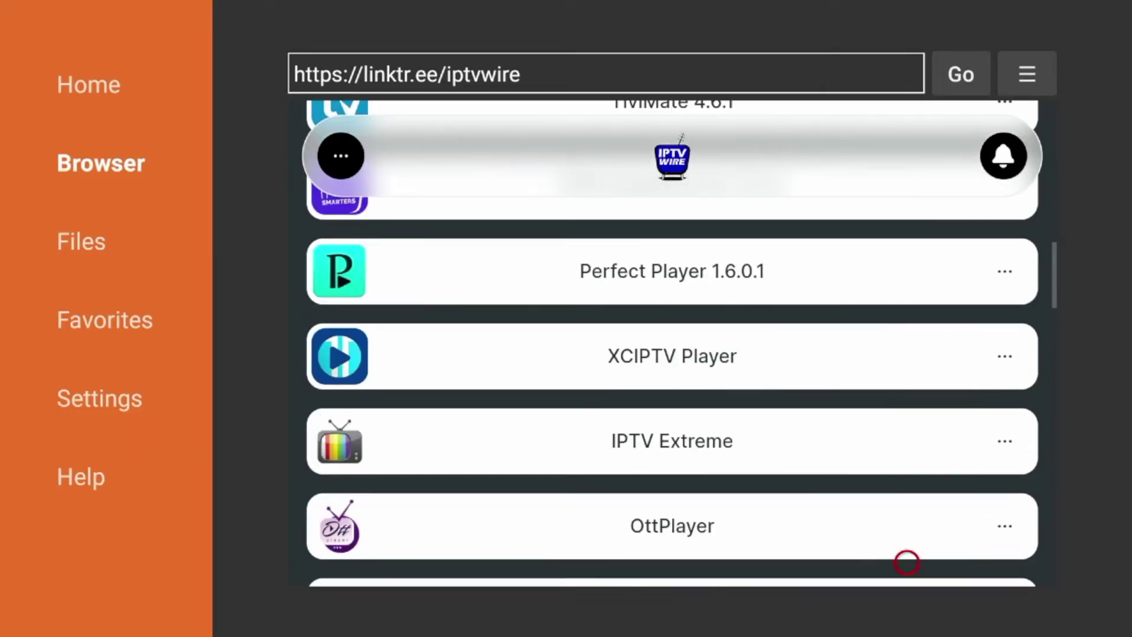
{"action": "scroll", "coordinate": [905, 560], "scroll_direction": "down", "scroll_amount": 5}
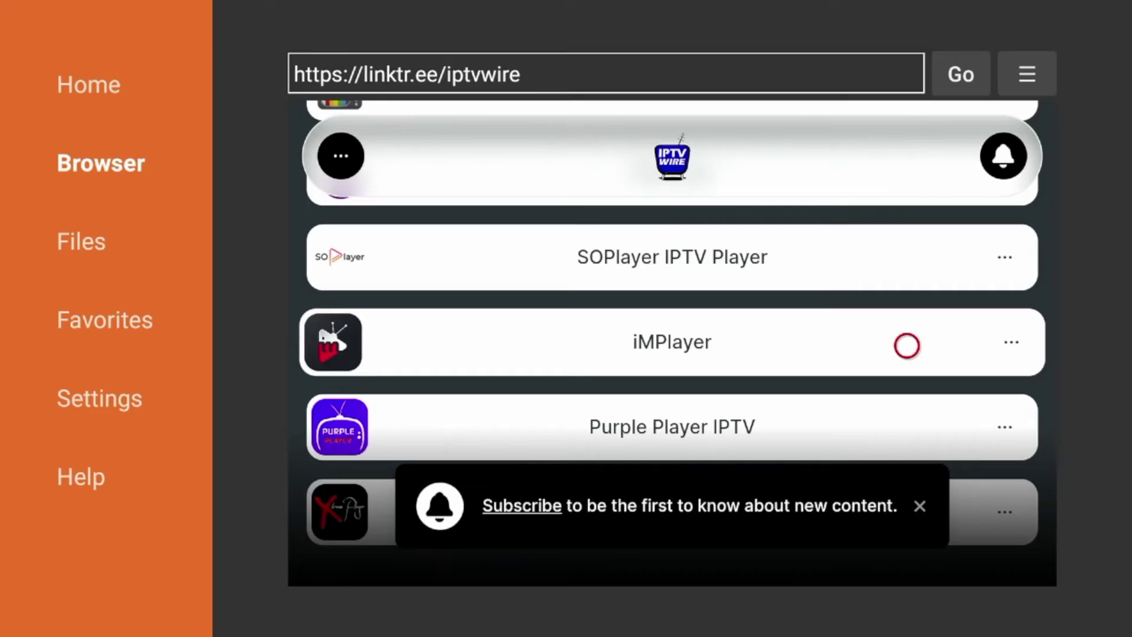
{"action": "left_click", "coordinate": [907, 346]}
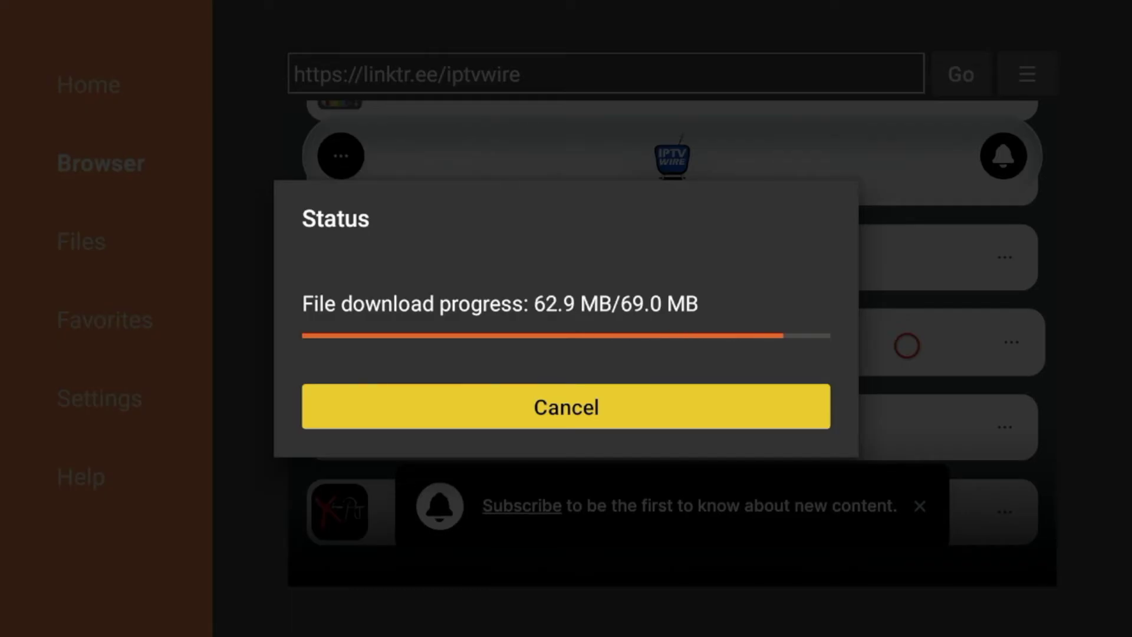
Confirm the installation of the downloaded iMPlayer application
{"action": "key", "text": "Return"}
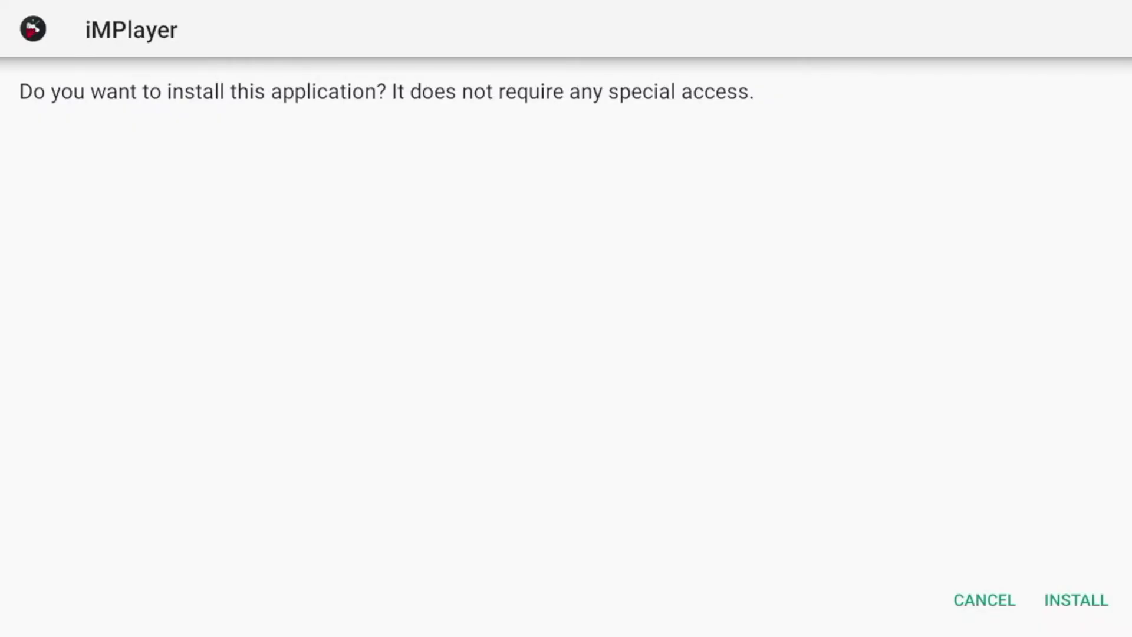
{"action": "key", "text": "Right"}
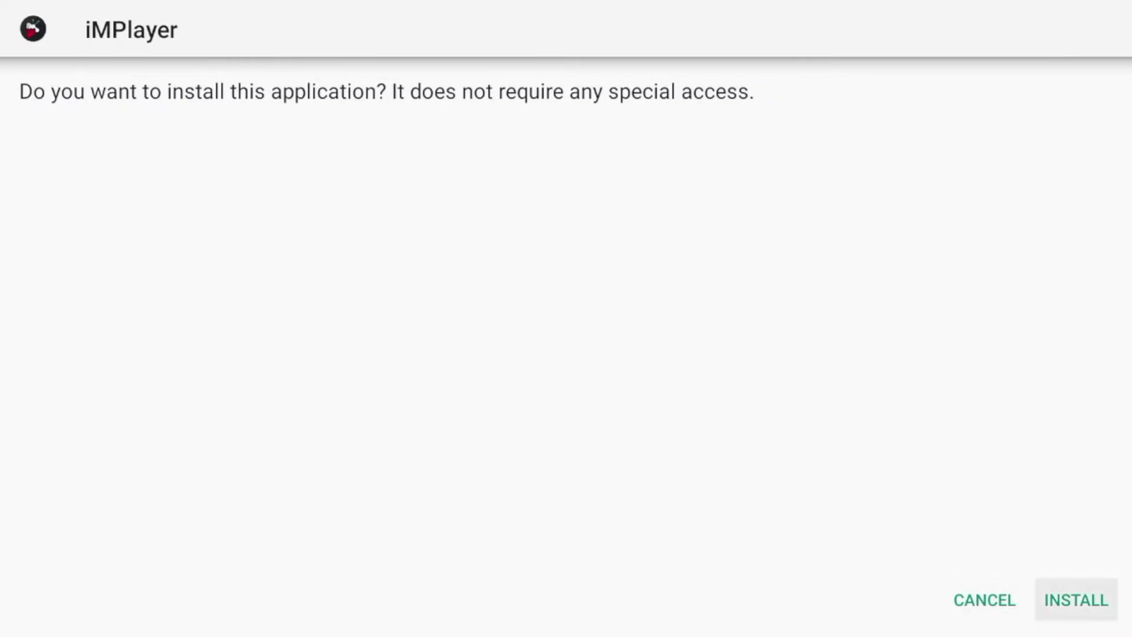
{"action": "key", "text": "Return"}
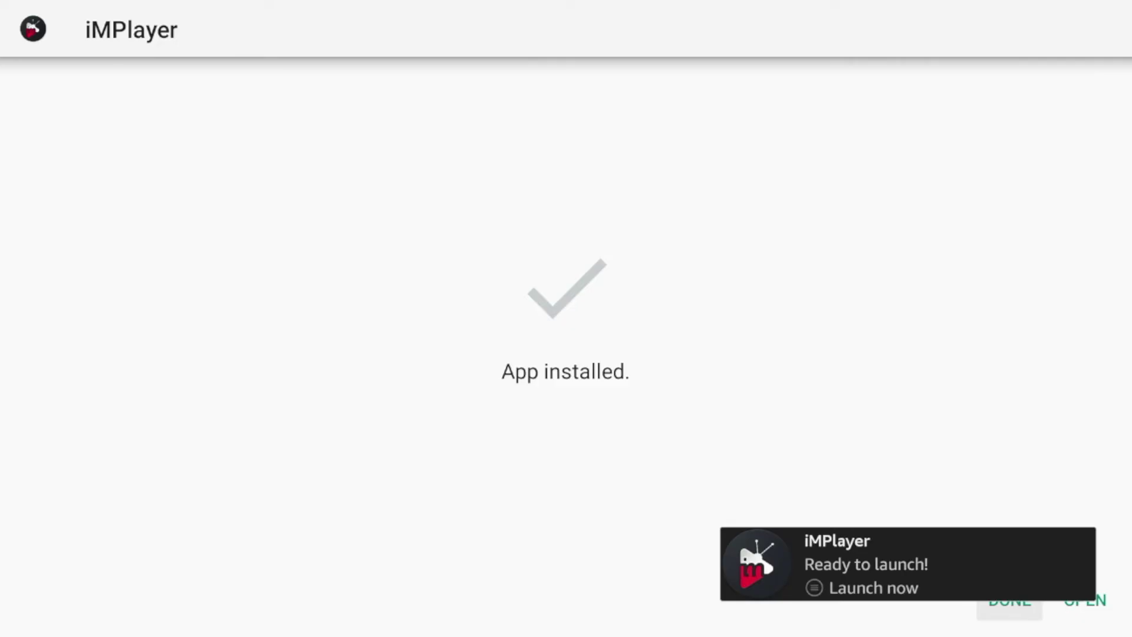
Open the full apps list and move iMPlayer to the second place in the first row, between Surfshark and Netflix
{"action": "key", "text": "Home"}
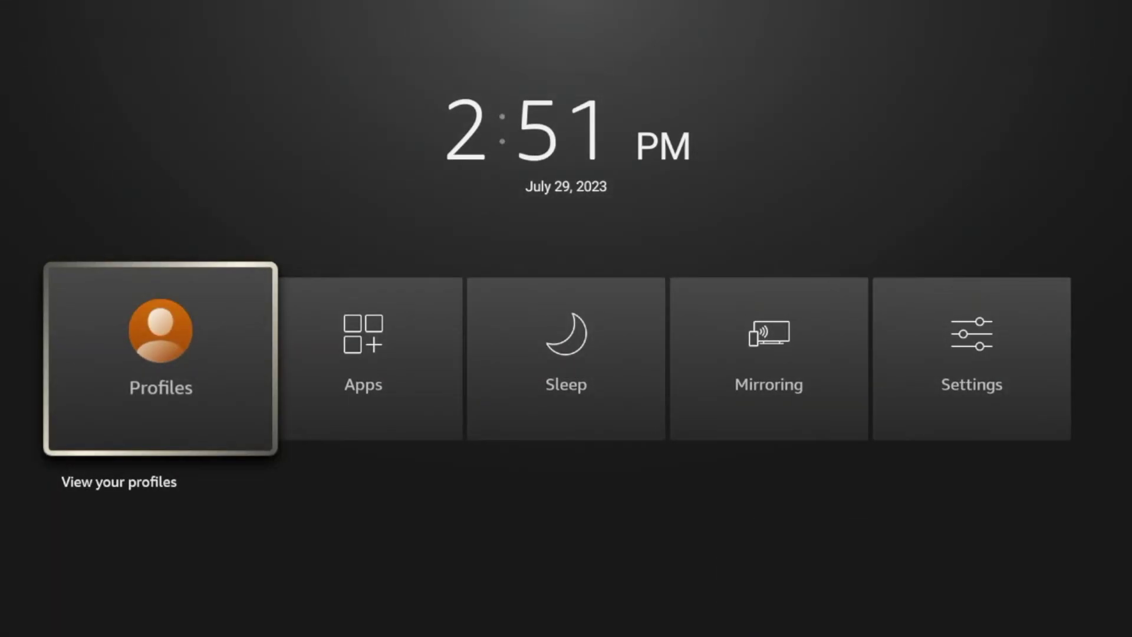
{"action": "key", "text": "Right"}
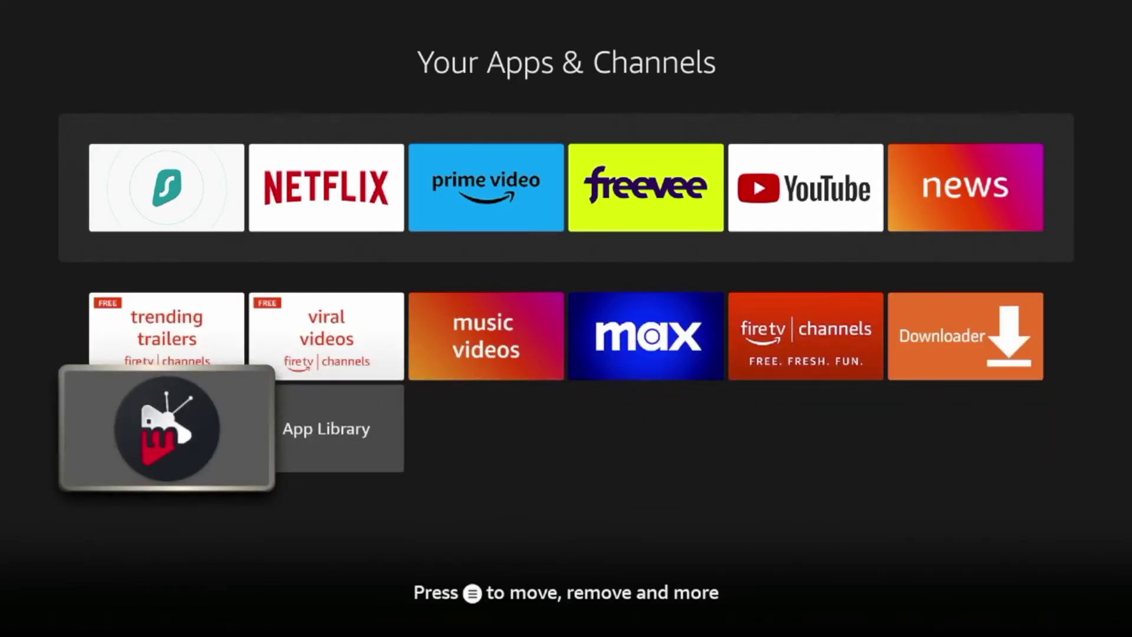
{"action": "key", "text": "Menu"}
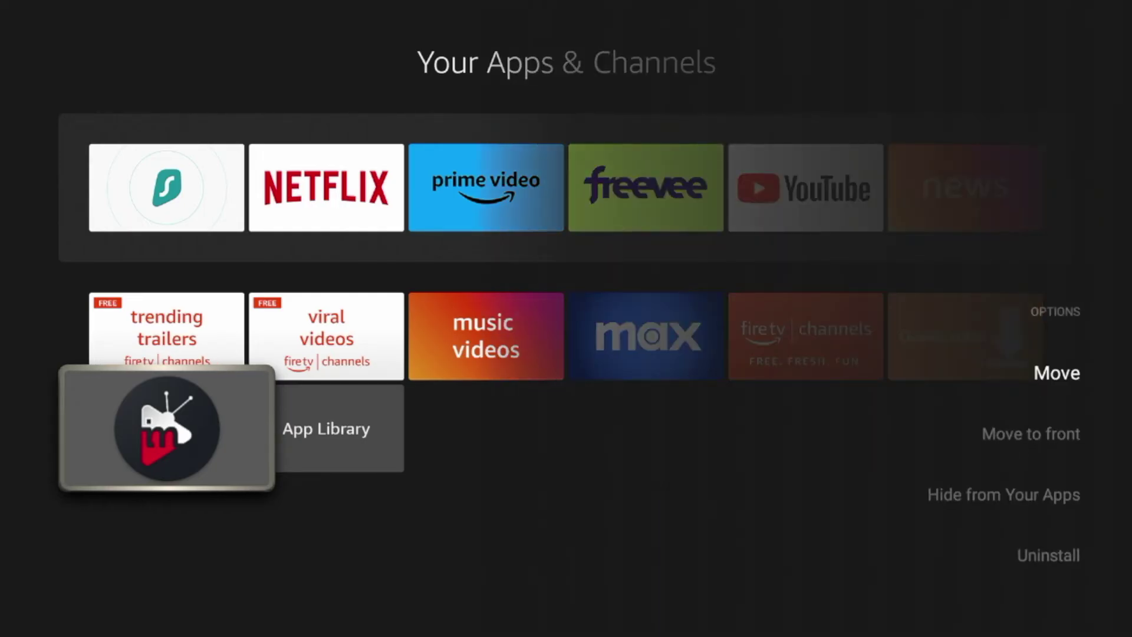
{"action": "key", "text": "Return"}
{"action": "key", "text": "Up"}
{"action": "key", "text": "Up"}
{"action": "key", "text": "Up"}
{"action": "key", "text": "Up"}
{"action": "key", "text": "Up"}
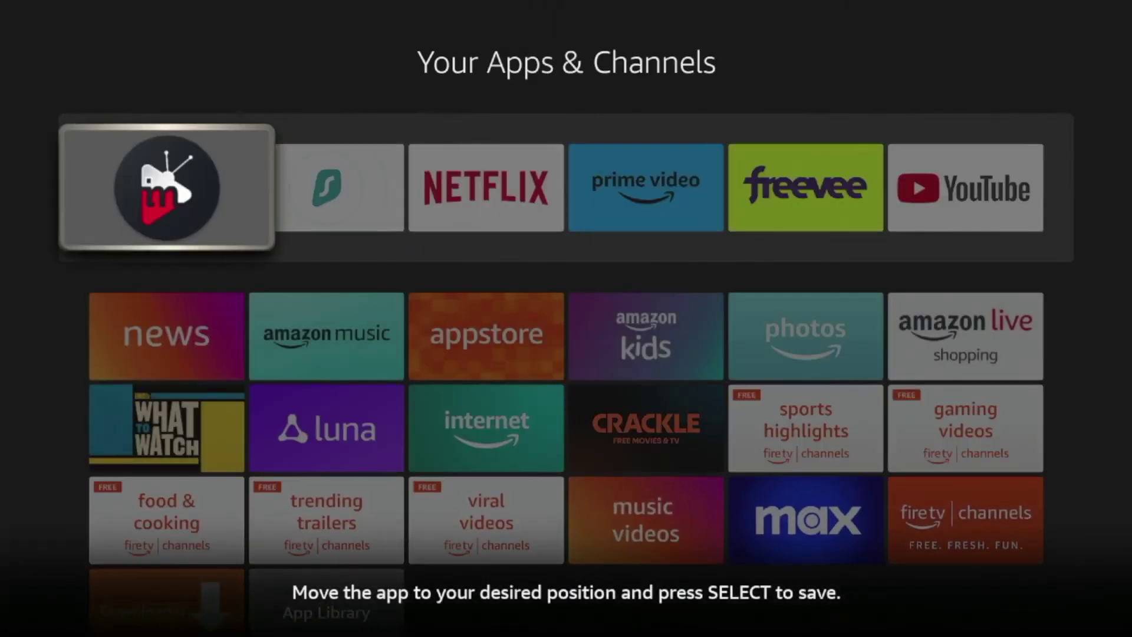
{"action": "key", "text": "Right"}
{"action": "key", "text": "Return"}
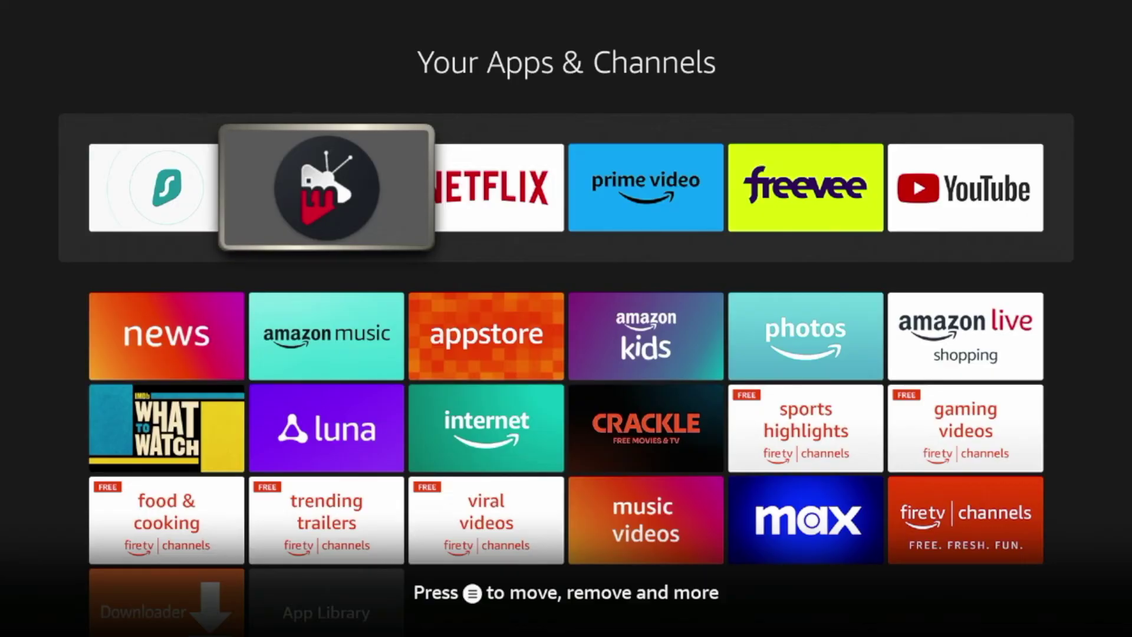
Return to the home screen and open Surfshark to check the VPN connection
{"action": "key", "text": "Escape"}
{"action": "key", "text": "Right"}
{"action": "key", "text": "Right"}
{"action": "key", "text": "Right"}
{"action": "key", "text": "Right"}
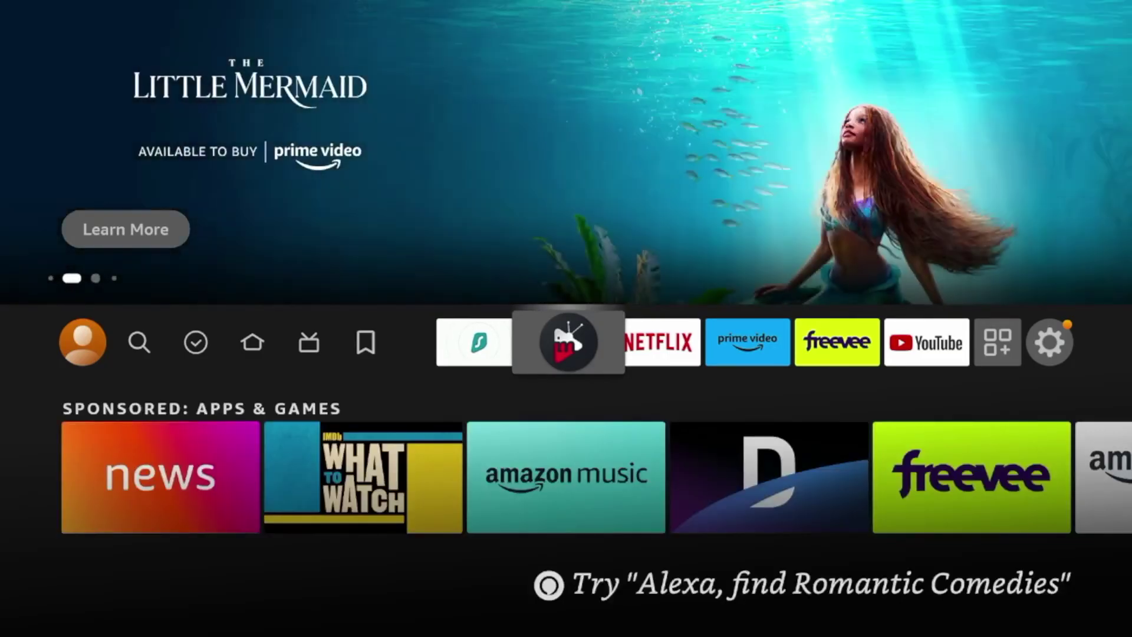
{"action": "key", "text": "Left"}
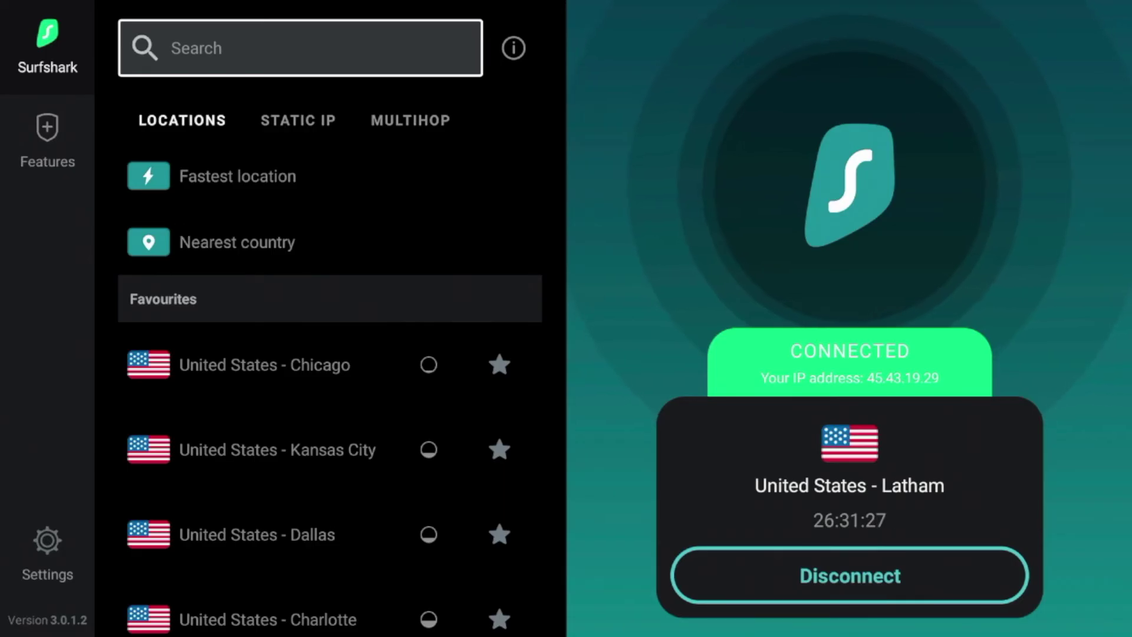
Return to the home screen, launch iMPlayer and allow it to access photos, media and files
{"action": "key", "text": "Home"}
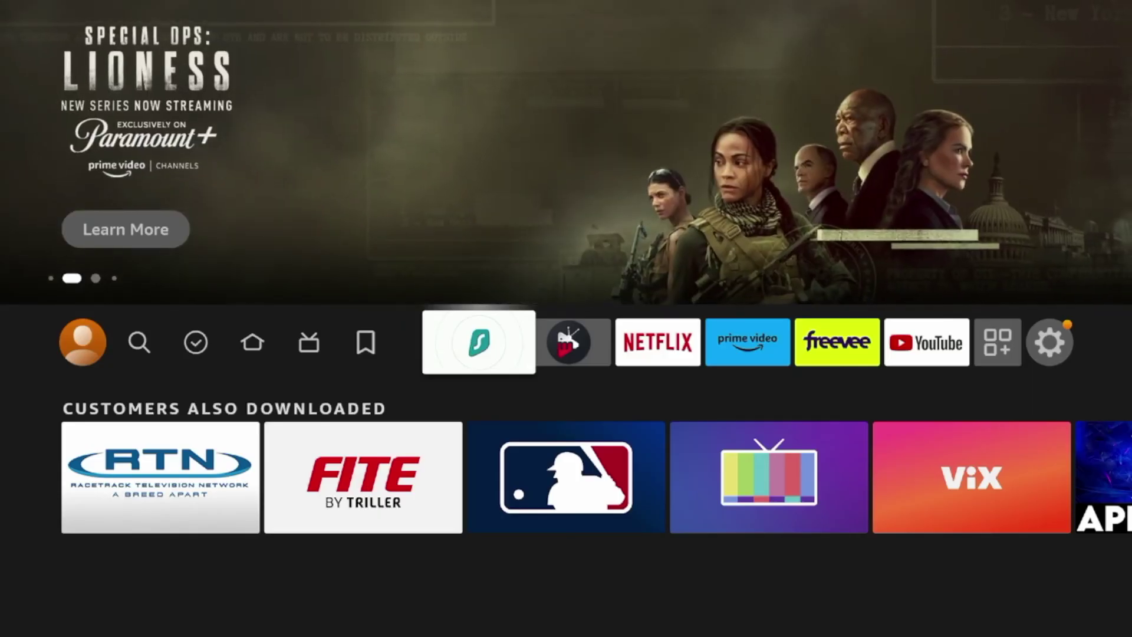
{"action": "key", "text": "Right"}
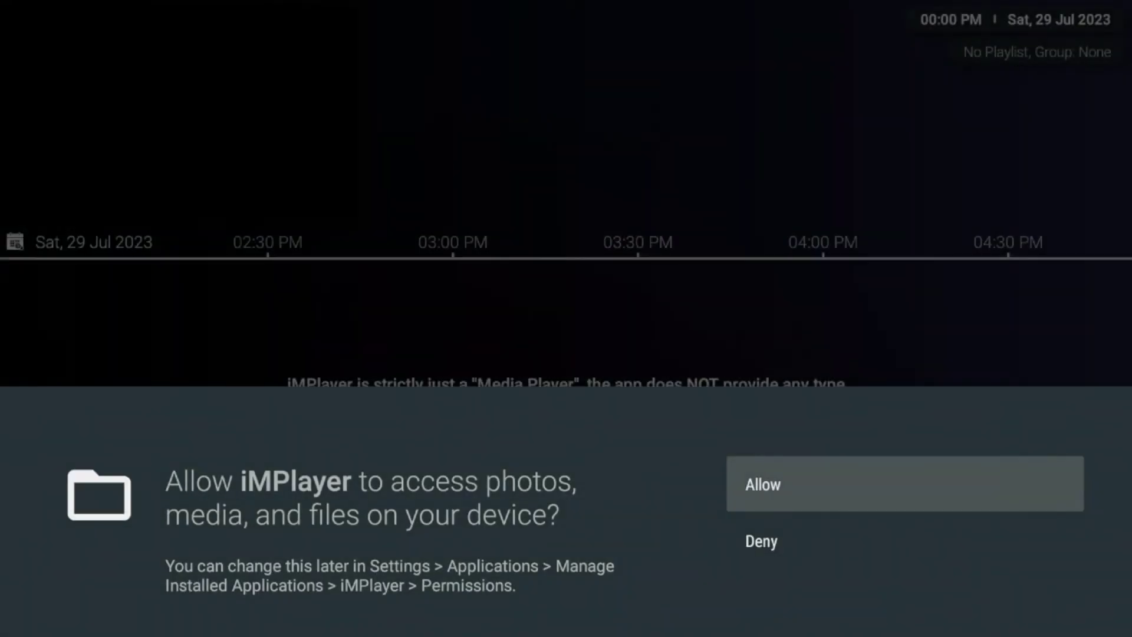
{"action": "key", "text": "Return"}
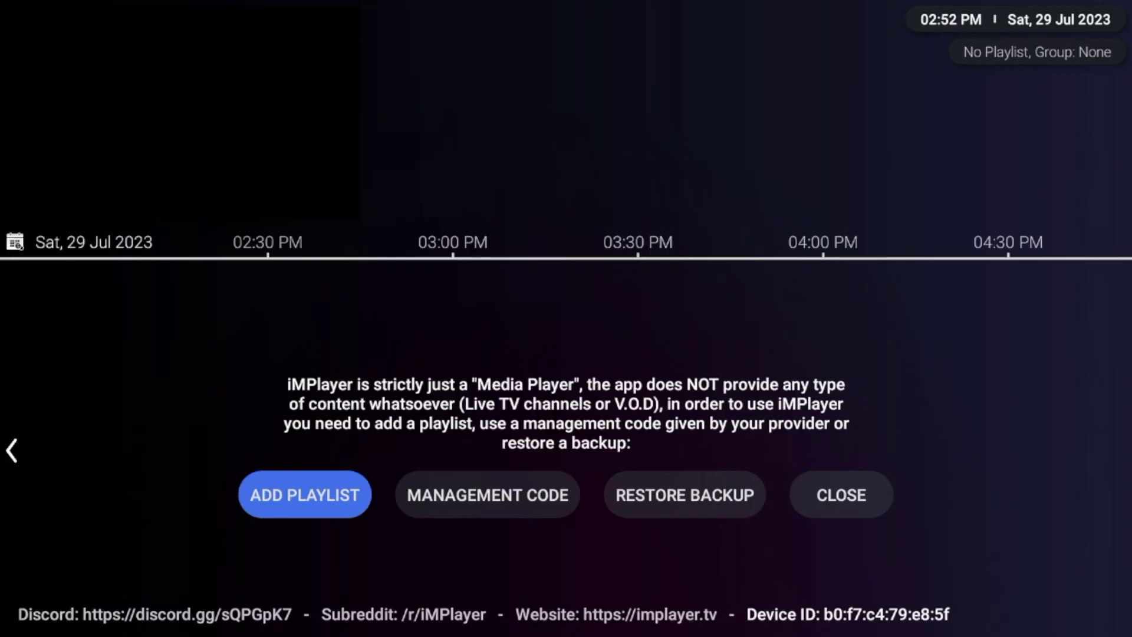
Start adding a new playlist from iMPlayer's welcome screen
{"action": "key", "text": "Right"}
{"action": "key", "text": "Left"}
{"action": "key", "text": "Return"}
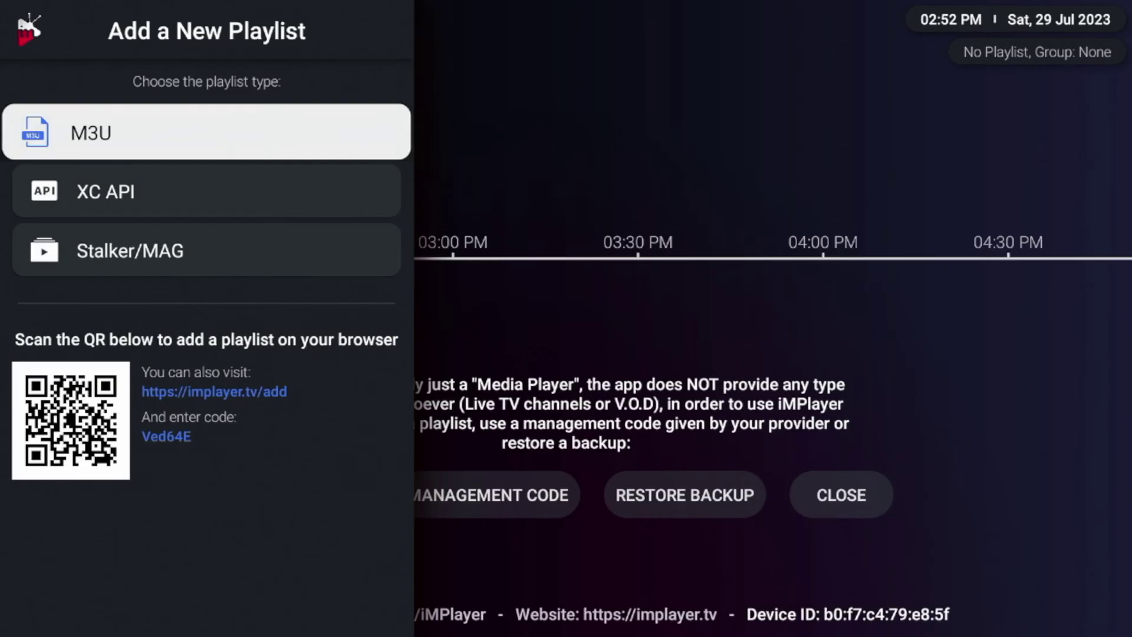
Look through the playlist types M3U, XC API and Stalker/MAG offered for the new playlist
{"action": "key", "text": "Down"}
{"action": "key", "text": "Up"}
{"action": "key", "text": "Down"}
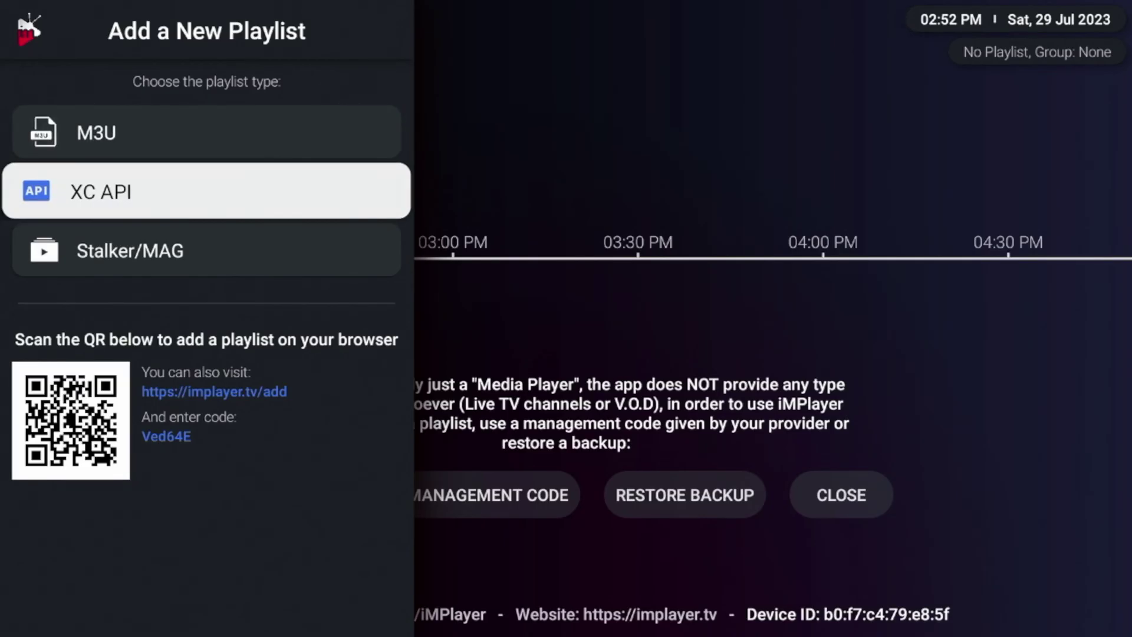
{"action": "key", "text": "Down"}
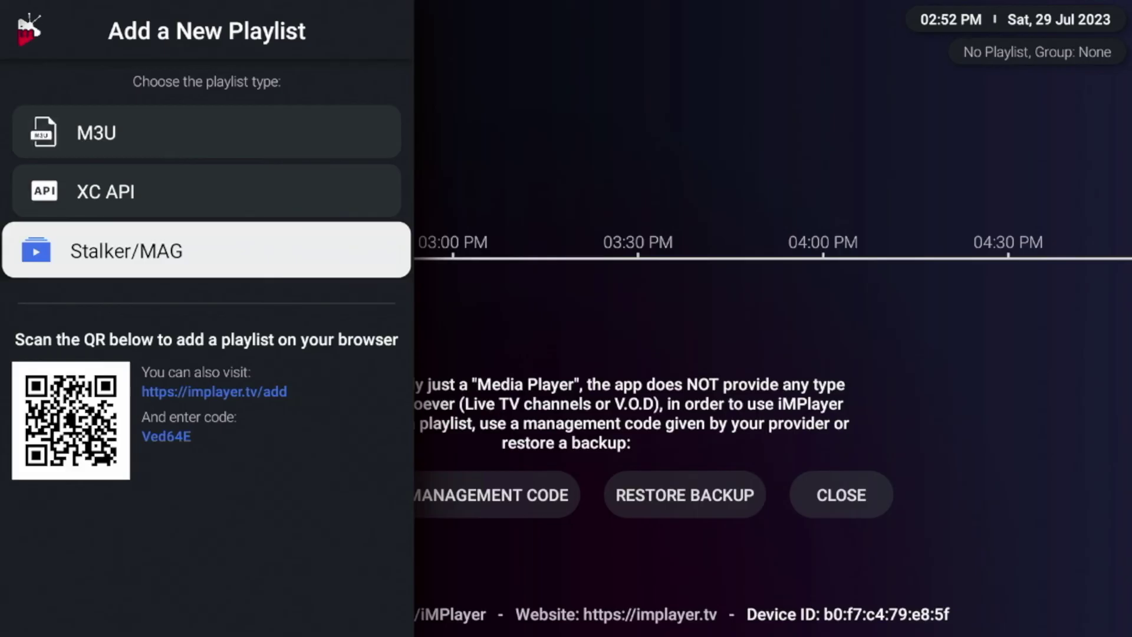
{"action": "key", "text": "Up"}
{"action": "key", "text": "Up"}
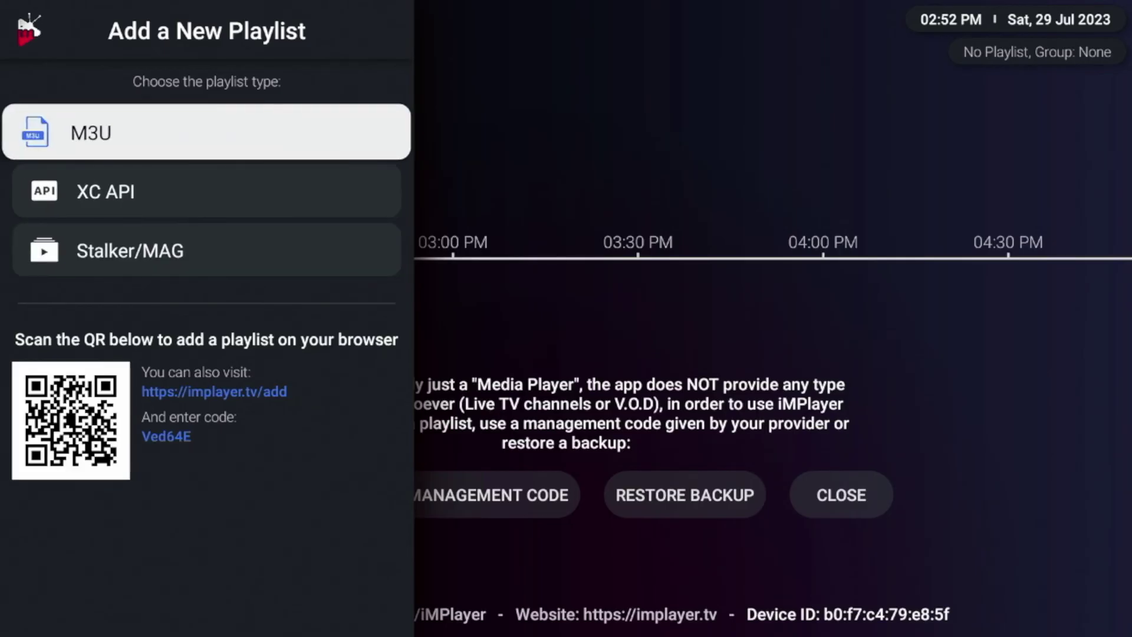
{"action": "key", "text": "Down"}
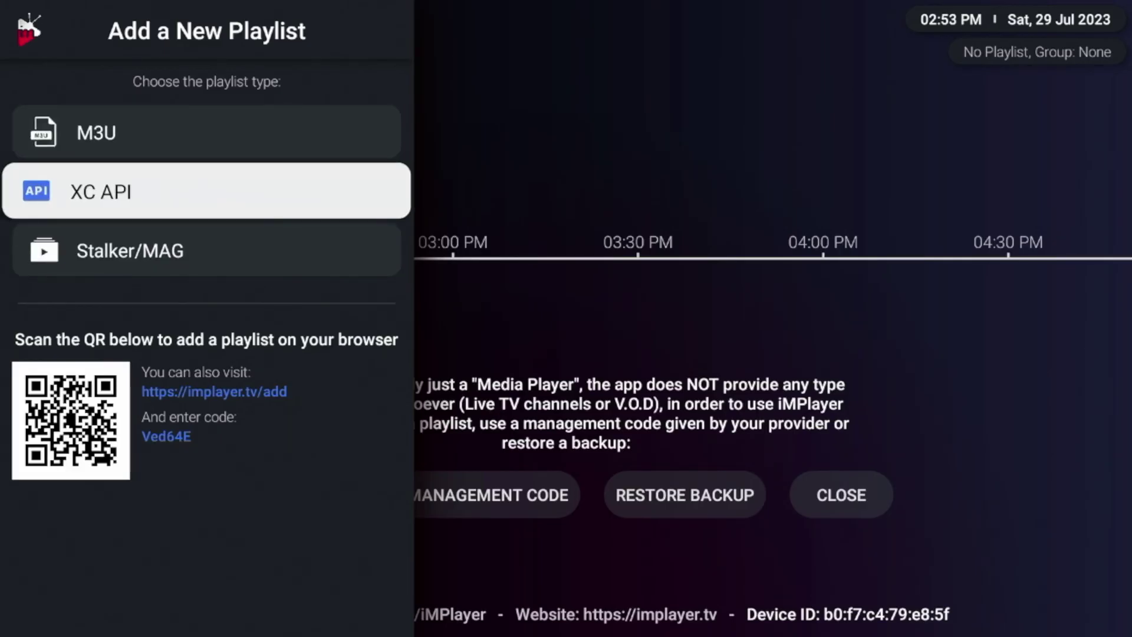
{"action": "key", "text": "Up"}
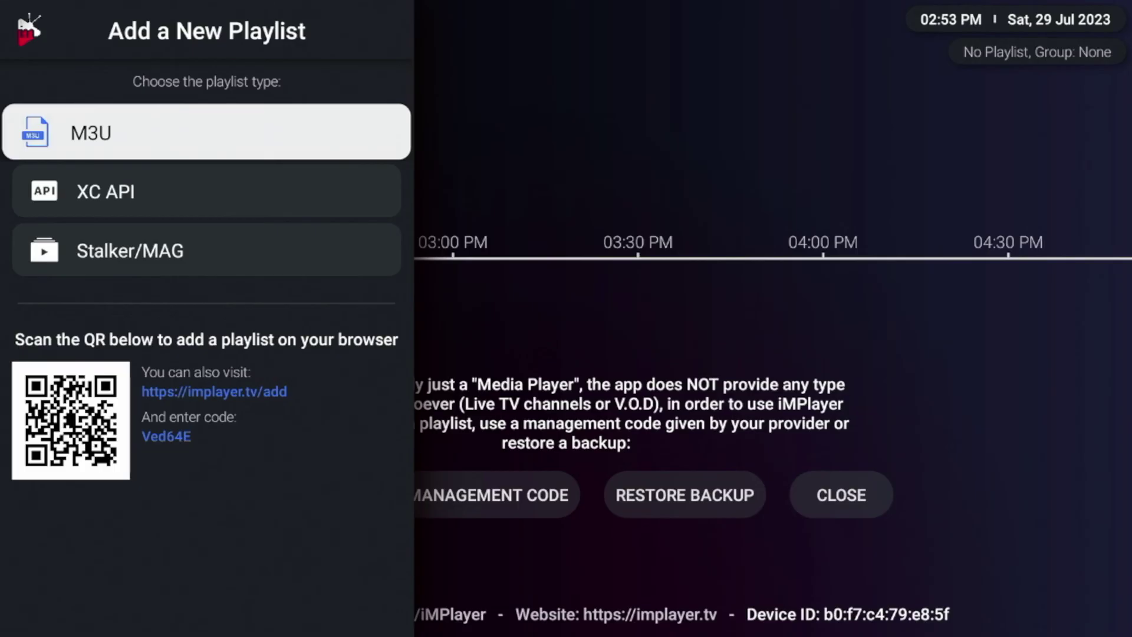
Open the M3U playlist form, review its nickname, playlist URL, EPG URL and V.O.D options, and return to the playlist types
{"action": "key", "text": "Return"}
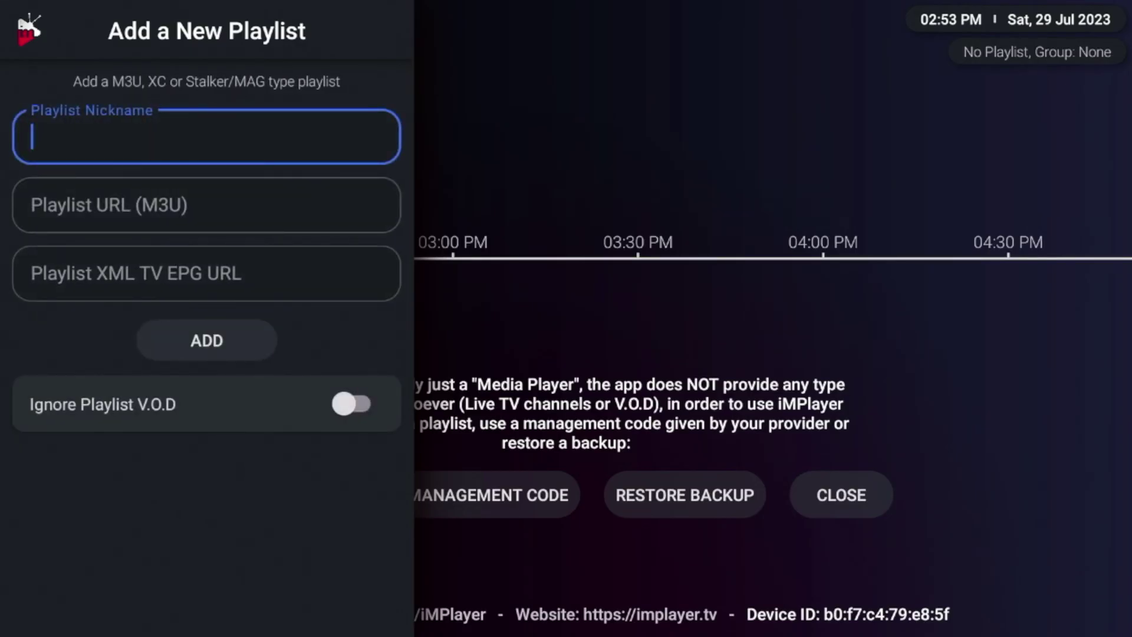
{"action": "key", "text": "Down"}
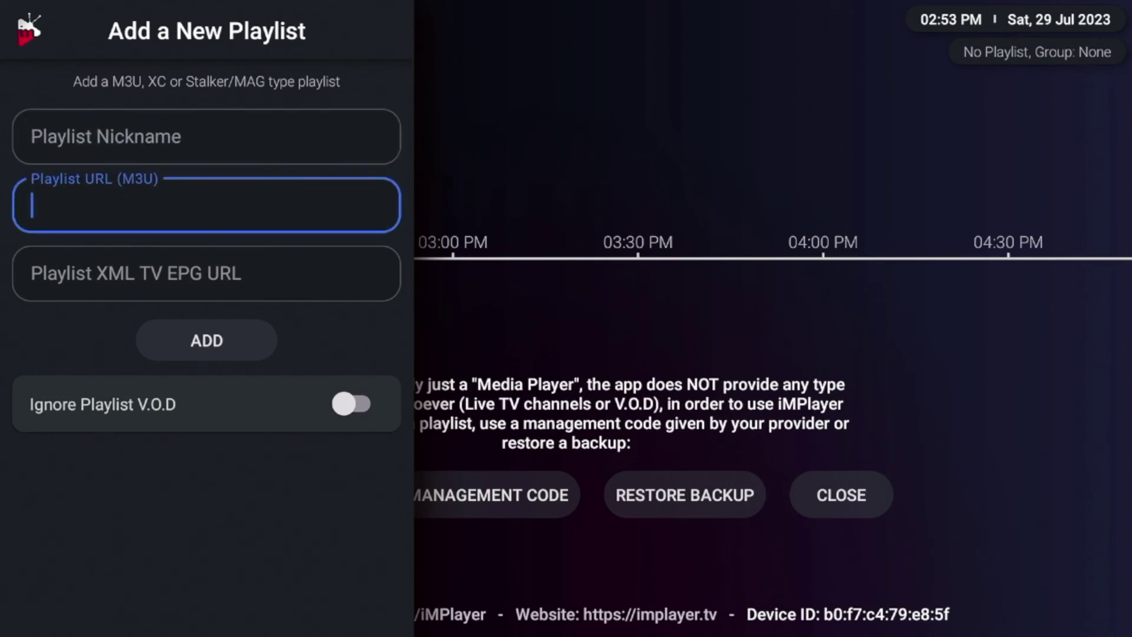
{"action": "key", "text": "Down"}
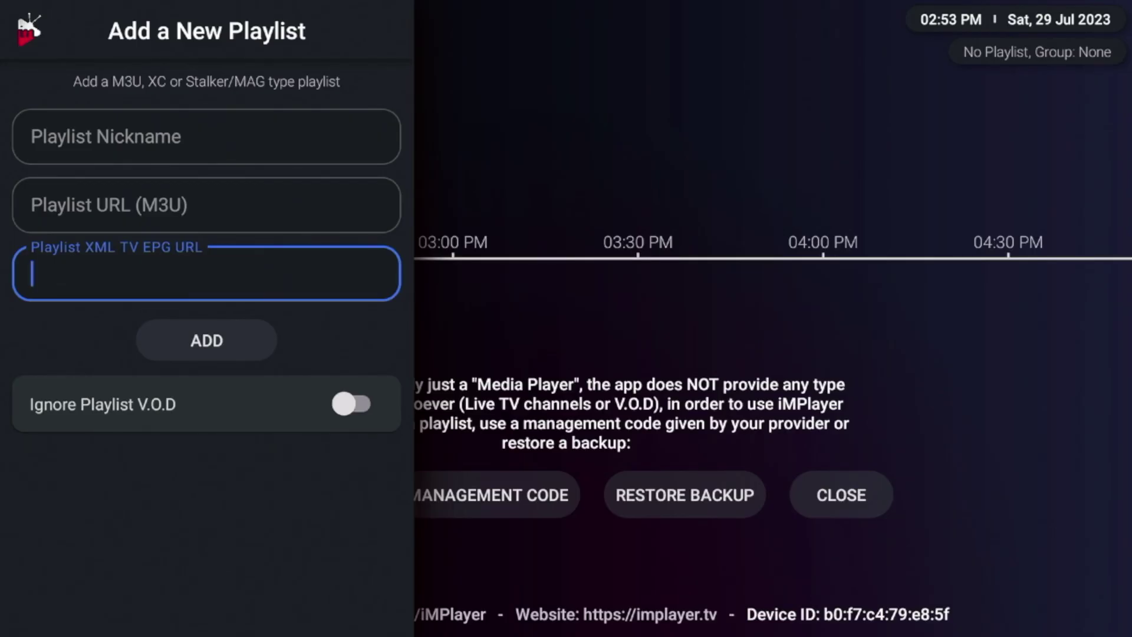
{"action": "key", "text": "Down"}
{"action": "key", "text": "Down"}
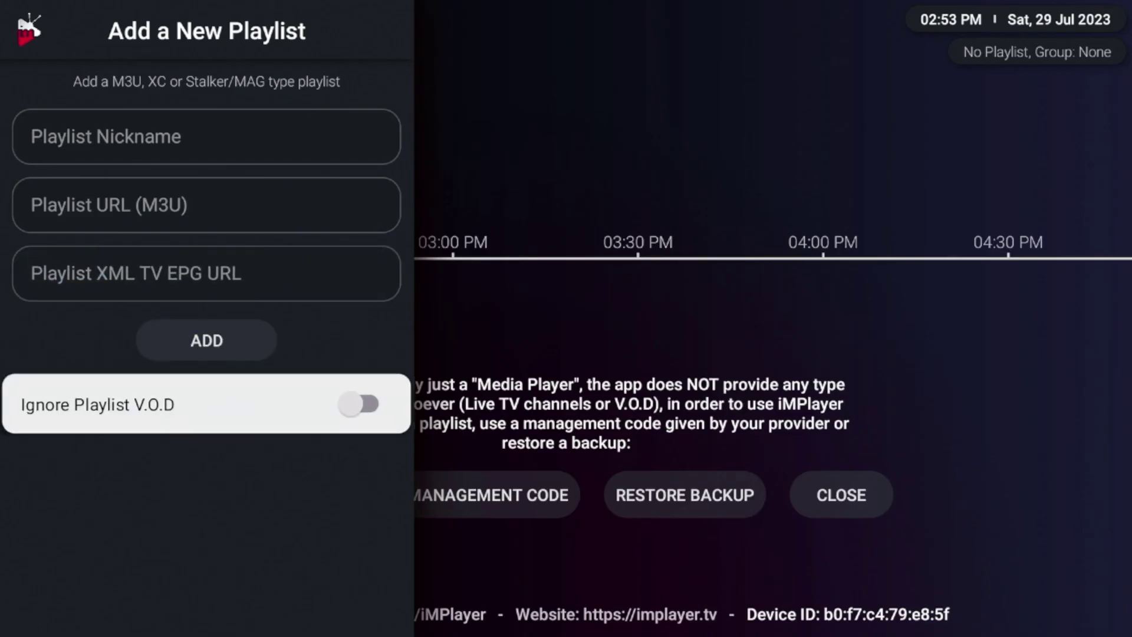
{"action": "key", "text": "Up"}
{"action": "key", "text": "Up"}
{"action": "key", "text": "Up"}
{"action": "key", "text": "Up"}
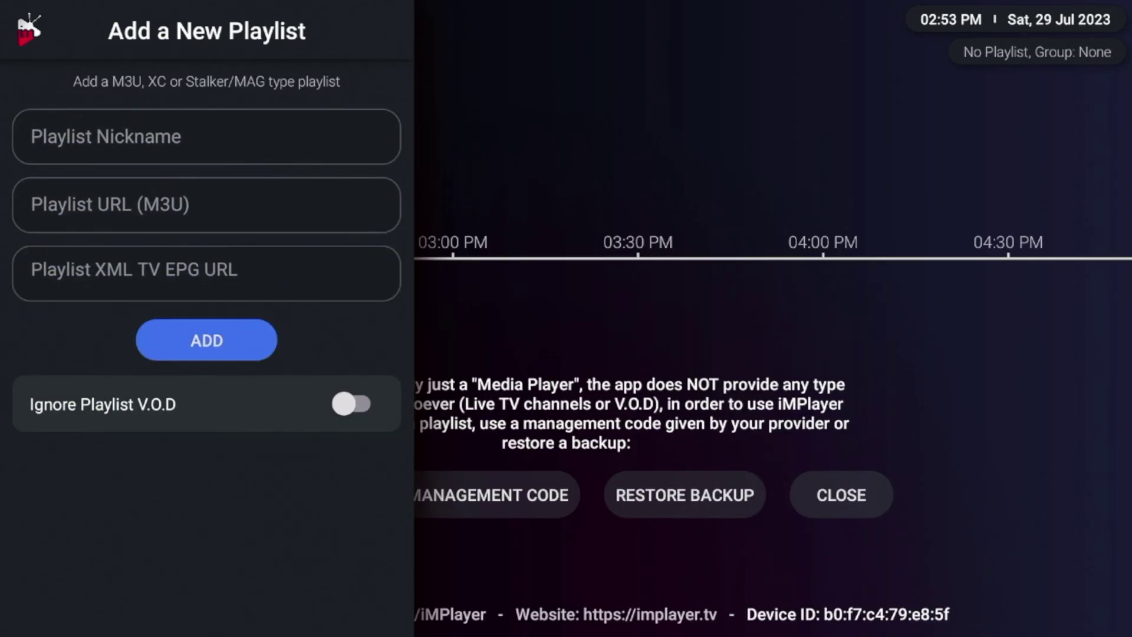
{"action": "key", "text": "Down"}
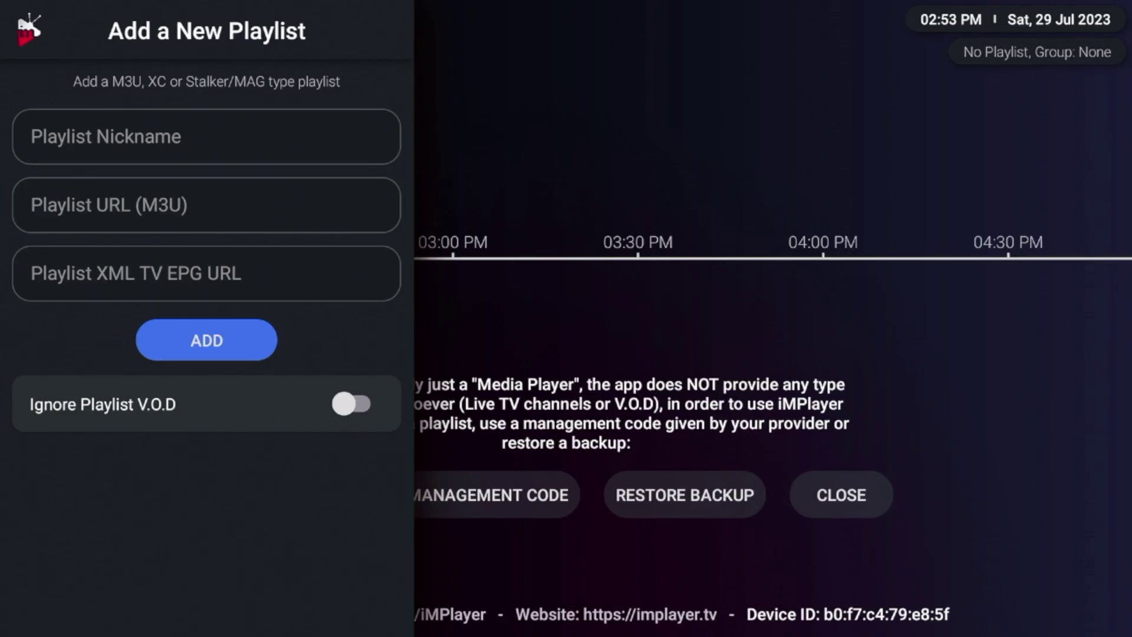
{"action": "key", "text": "Escape"}
Open the XC API playlist form, review its nickname, portal URL, username and password fields, and go back to the welcome screen
{"action": "key", "text": "Down"}
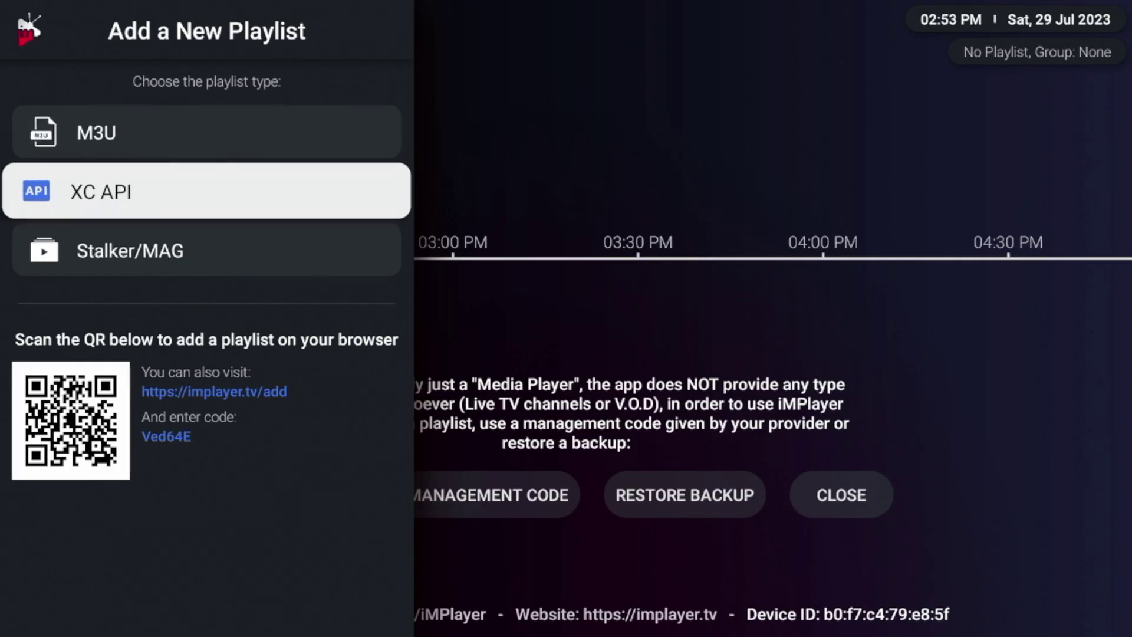
{"action": "key", "text": "Return"}
{"action": "key", "text": "Down"}
{"action": "key", "text": "Down"}
{"action": "key", "text": "Up"}
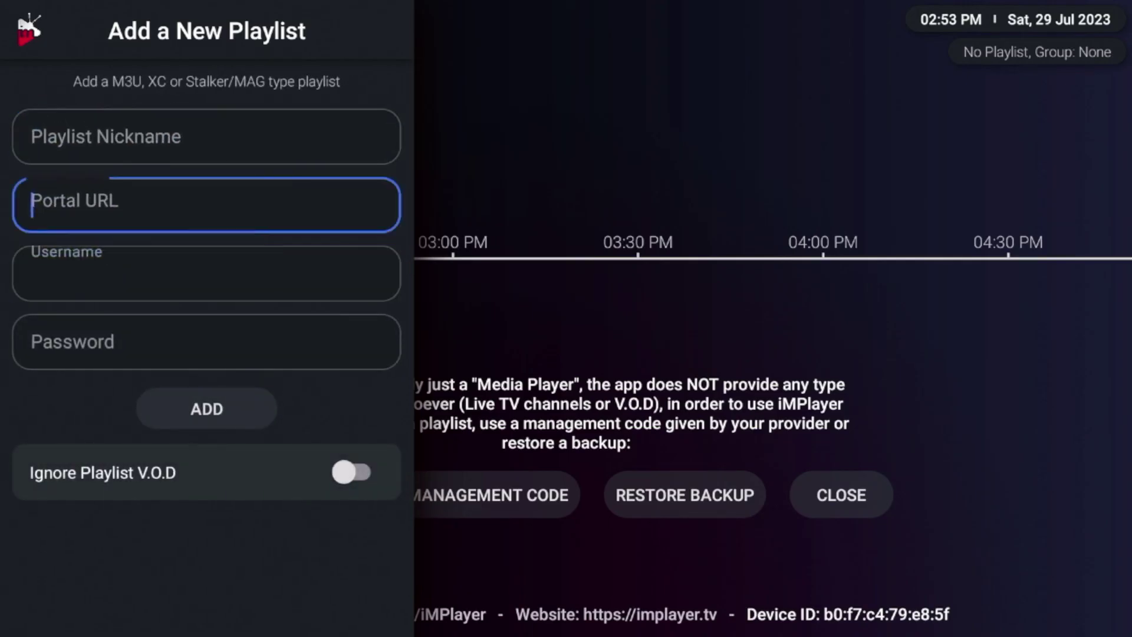
{"action": "key", "text": "Up"}
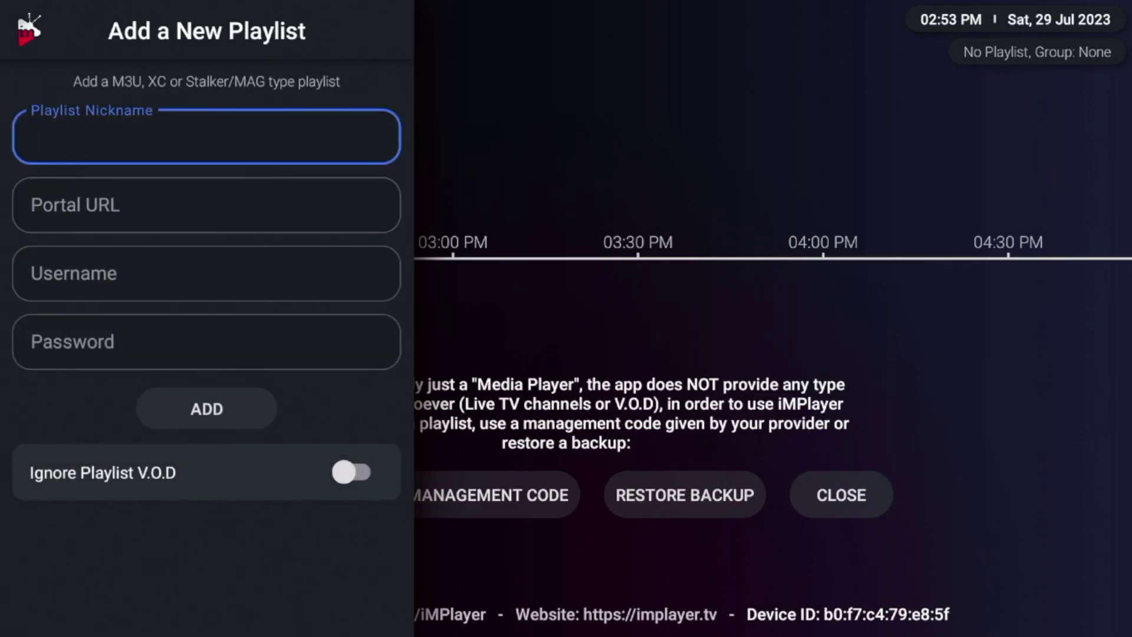
{"action": "key", "text": "Down"}
{"action": "key", "text": "Down"}
{"action": "key", "text": "Down"}
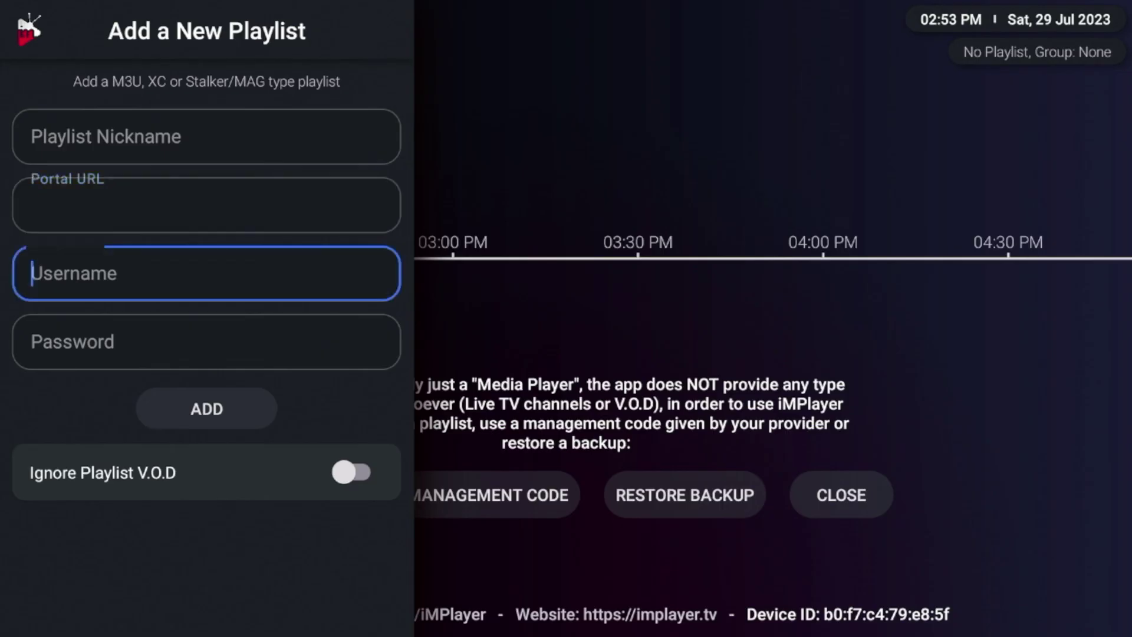
{"action": "key", "text": "Up"}
{"action": "key", "text": "Up"}
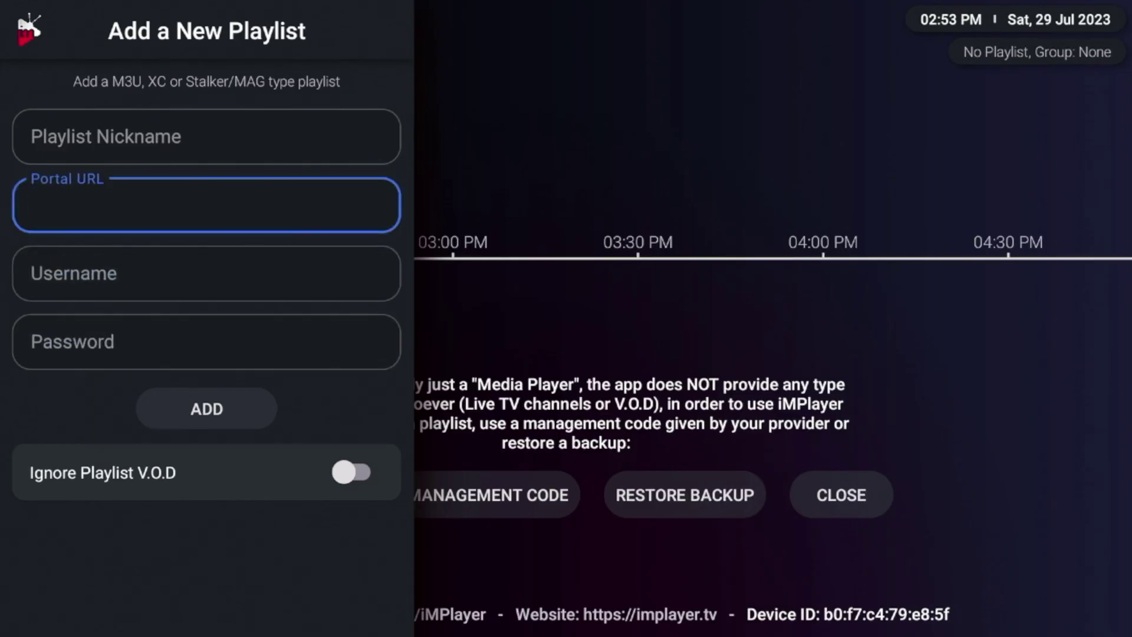
{"action": "key", "text": "Escape"}
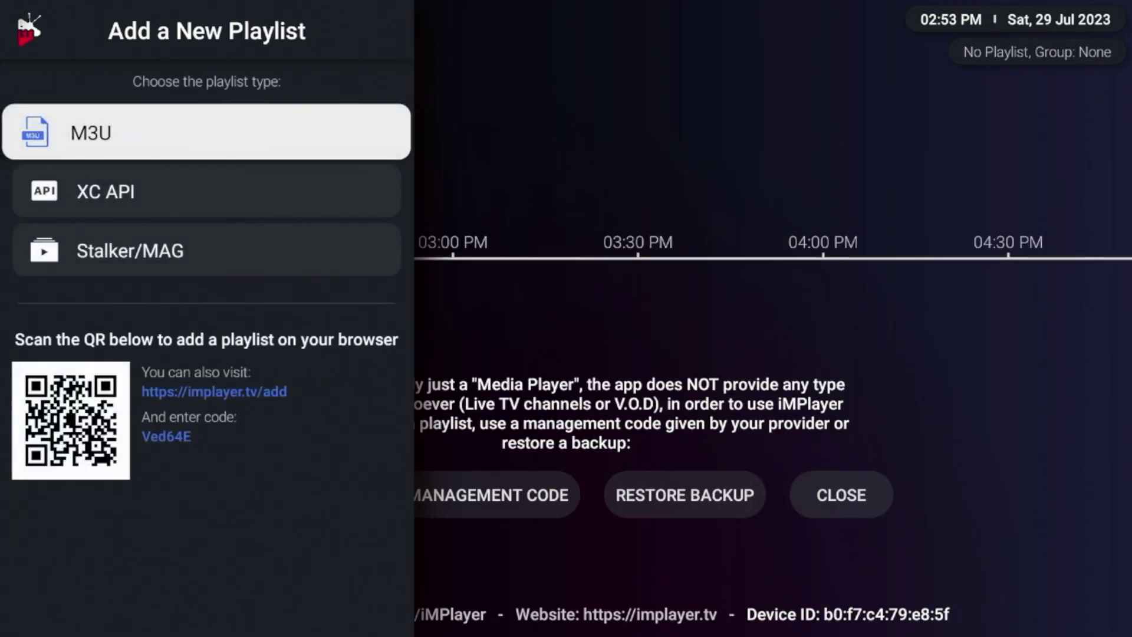
{"action": "key", "text": "Escape"}
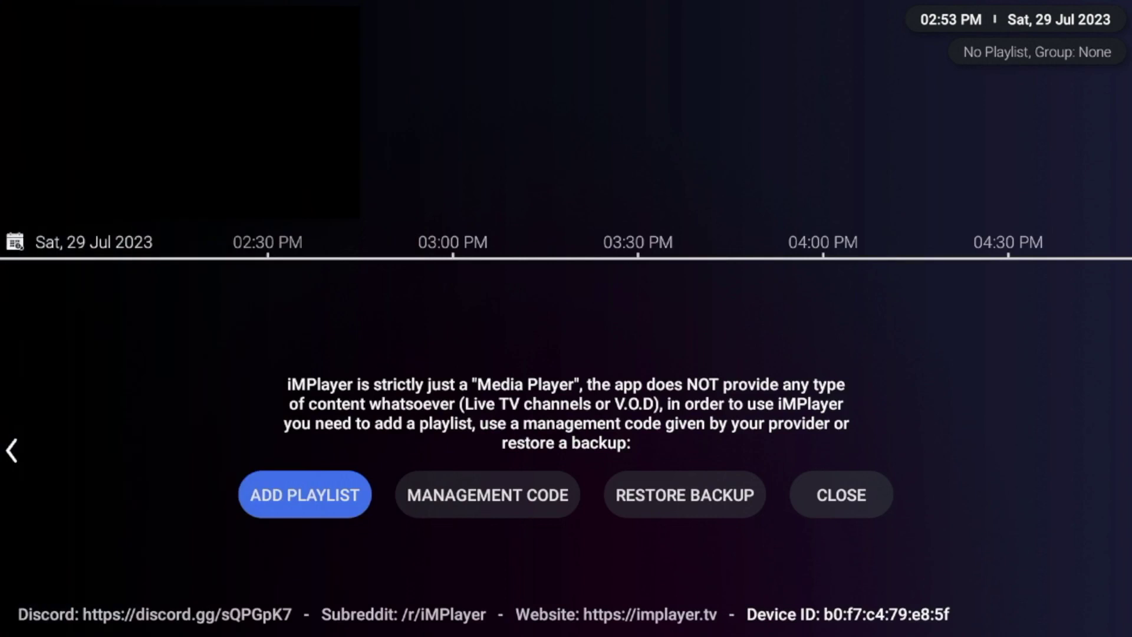